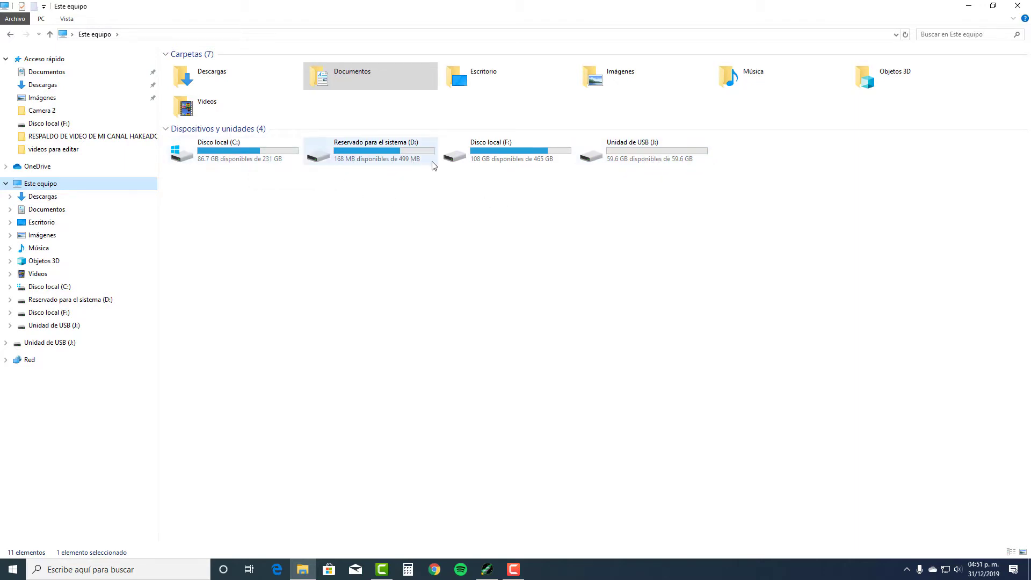
Step: Open the USB drive (J:) and place its un-maximized window on the right half of the desktop
{"action": "double_click", "coordinate": [651, 156]}
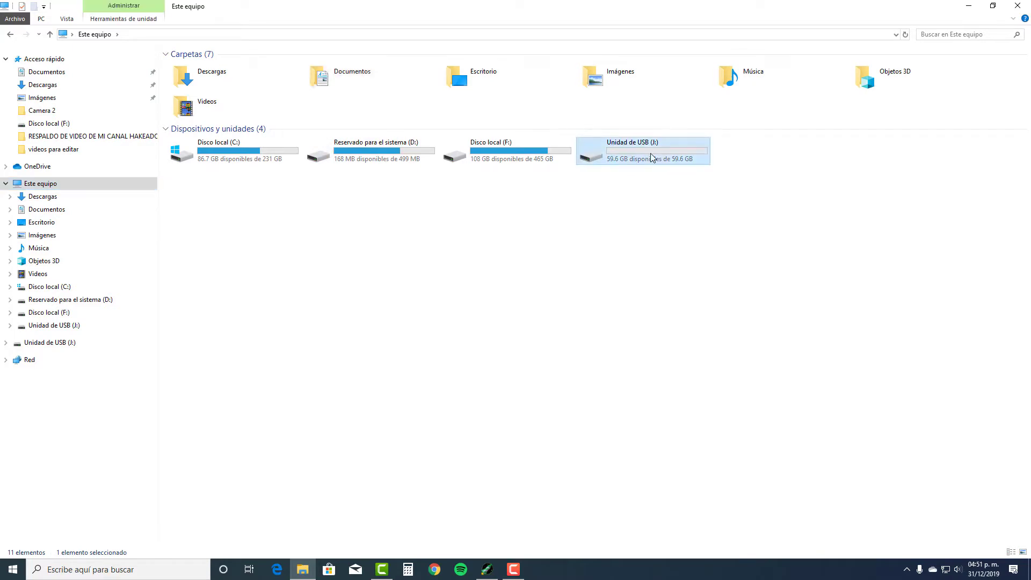
{"action": "left_click", "coordinate": [10, 35]}
{"action": "left_click", "coordinate": [593, 276]}
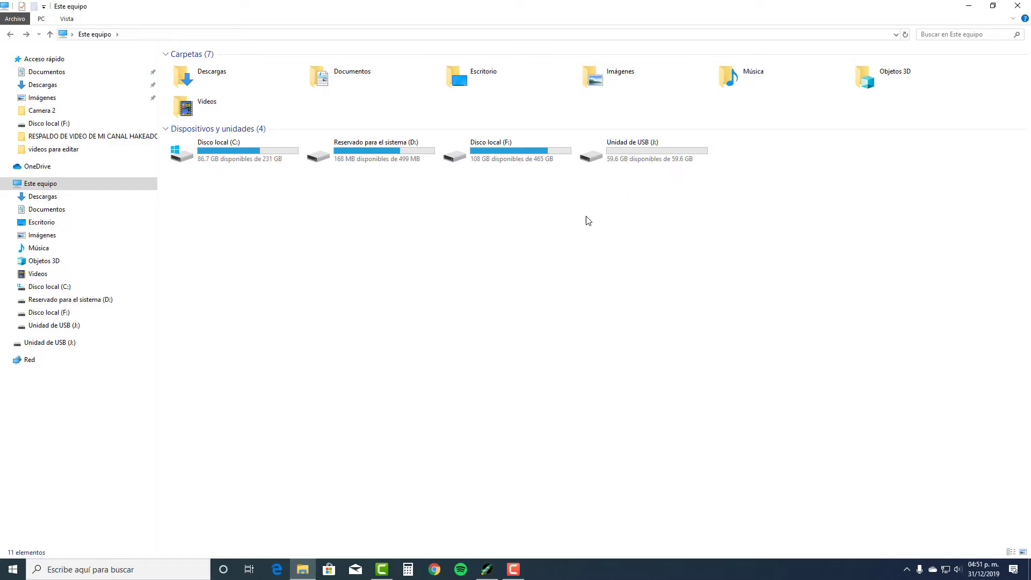
{"action": "double_click", "coordinate": [640, 147]}
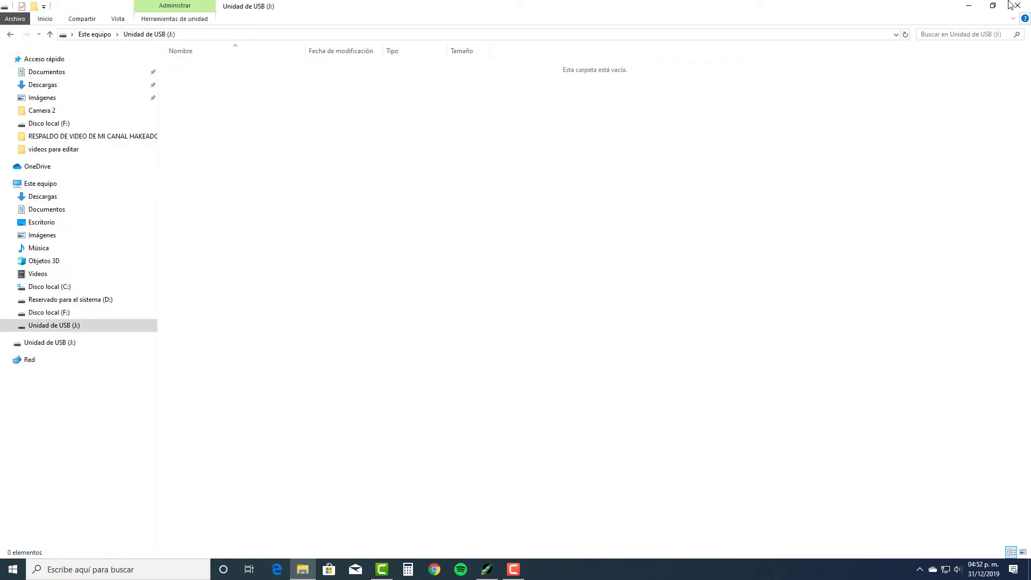
{"action": "left_click", "coordinate": [993, 6]}
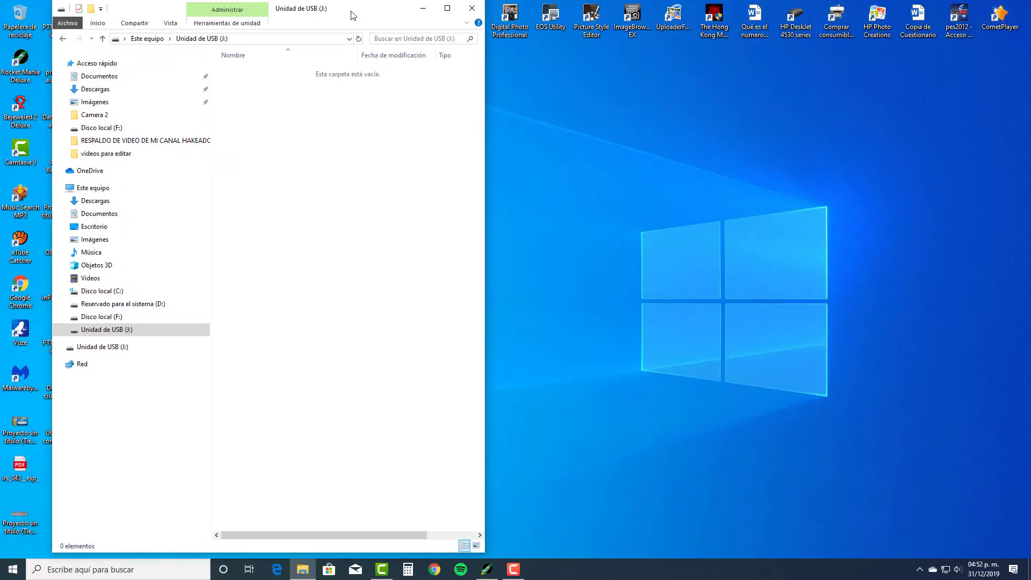
{"action": "left_click_drag", "start_coordinate": [353, 16], "coordinate": [811, 23]}
{"action": "left_click", "coordinate": [354, 82]}
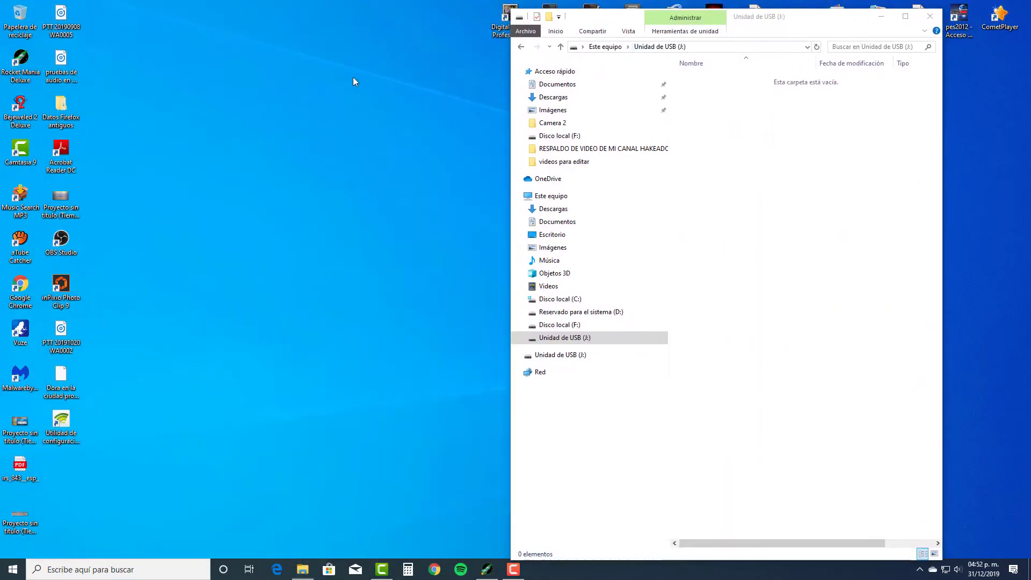
Step: Open the Documents folder in a second window and place it beside the USB drive window
{"action": "left_click", "coordinate": [12, 569]}
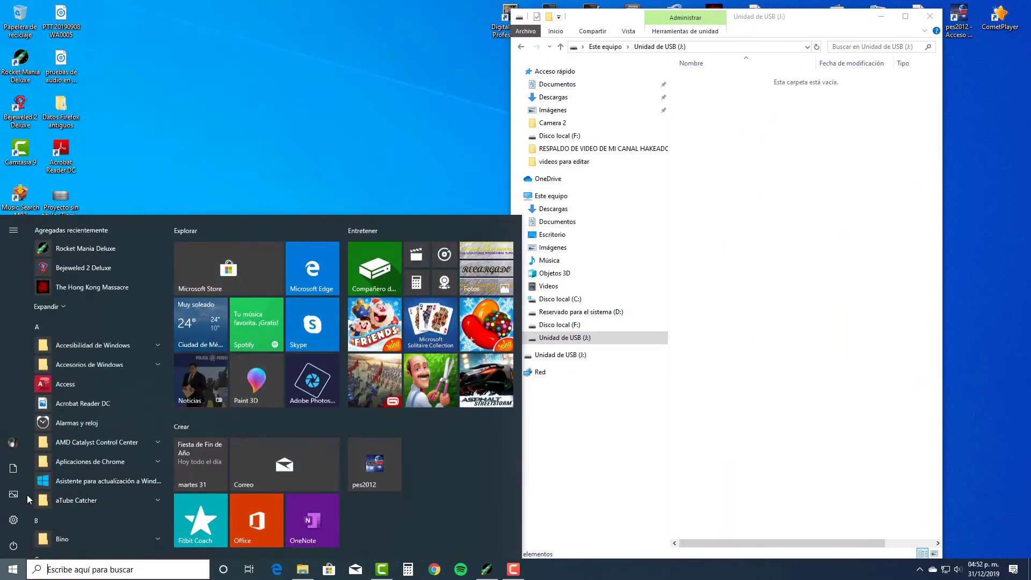
{"action": "left_click", "coordinate": [13, 470]}
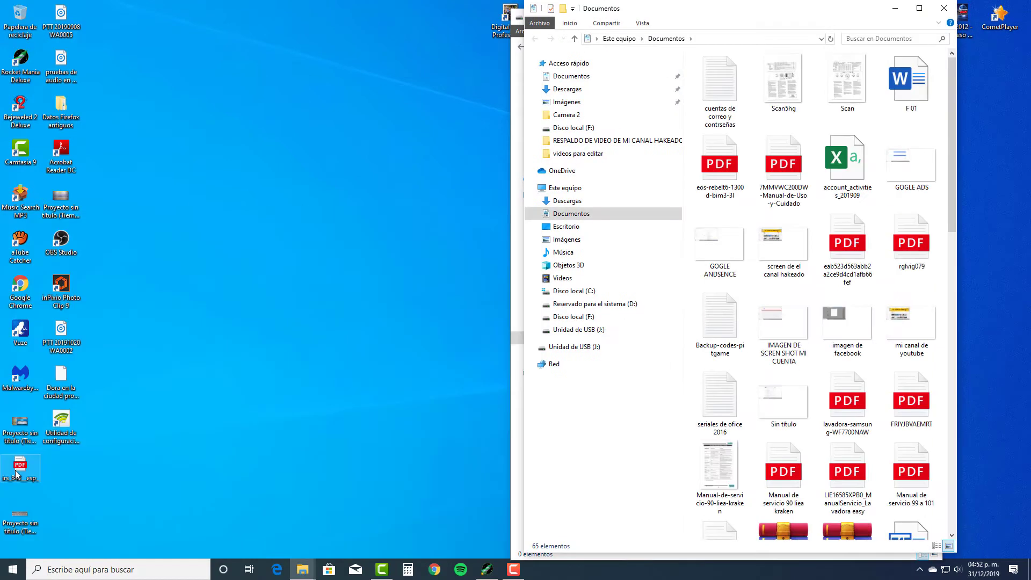
{"action": "left_click_drag", "start_coordinate": [816, 16], "coordinate": [348, 8]}
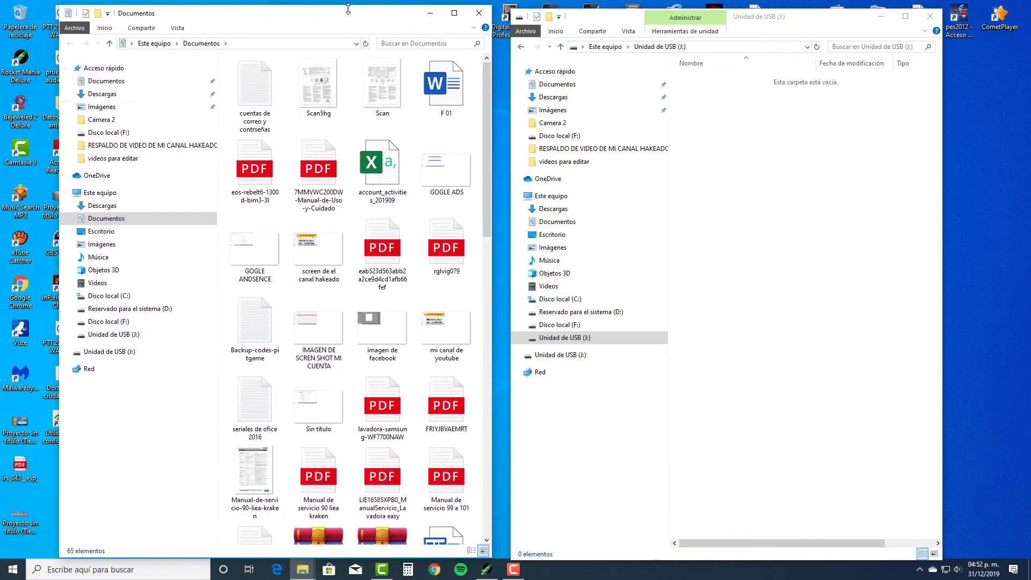
Step: Look through the Descargas folder for a file to copy, closing its window when finished
{"action": "left_click", "coordinate": [102, 95]}
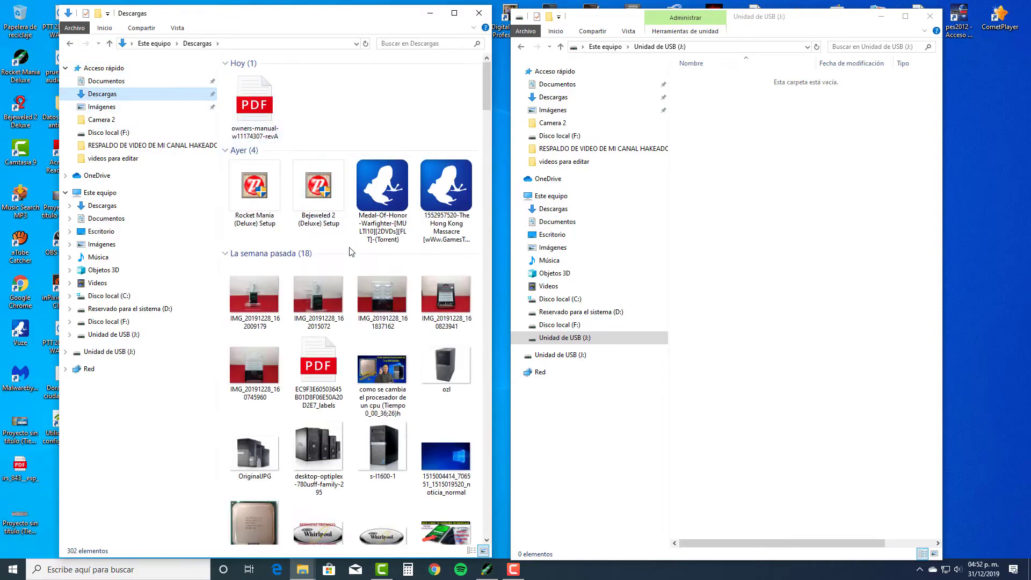
{"action": "scroll", "coordinate": [354, 215], "scroll_direction": "down", "scroll_amount": 10}
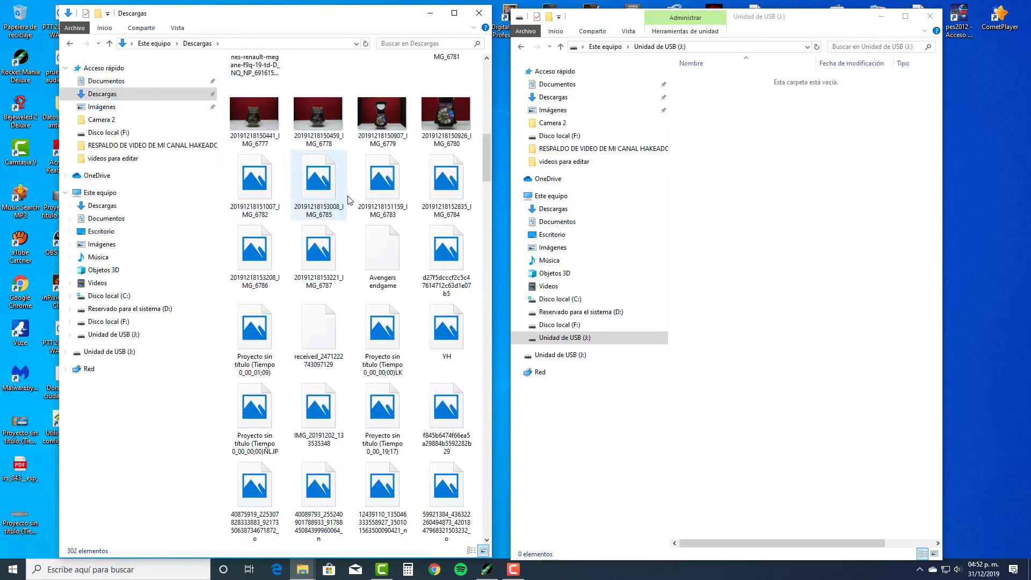
{"action": "scroll", "coordinate": [353, 210], "scroll_direction": "up", "scroll_amount": 8}
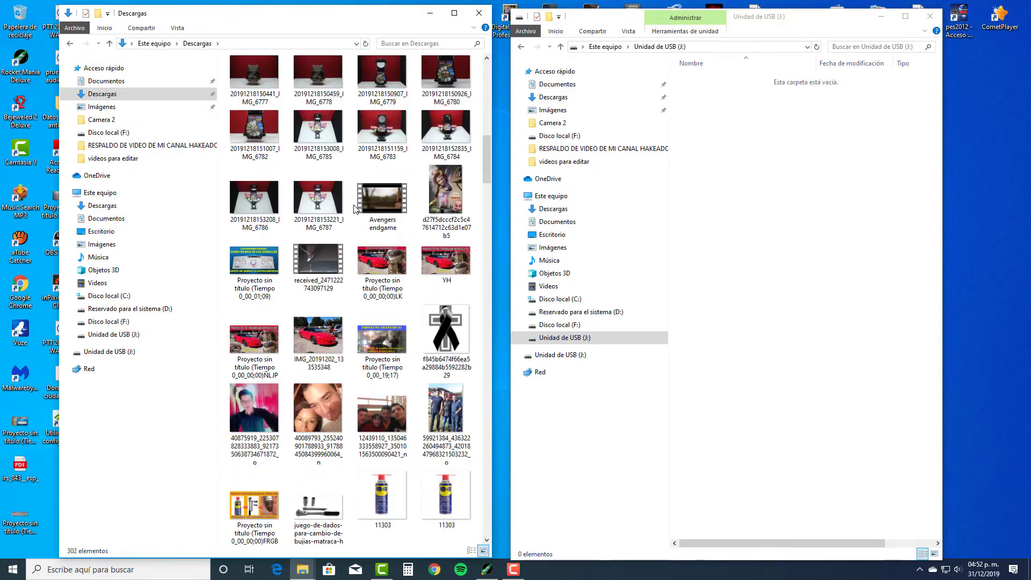
{"action": "scroll", "coordinate": [353, 209], "scroll_direction": "up", "scroll_amount": 5}
{"action": "scroll", "coordinate": [354, 210], "scroll_direction": "down", "scroll_amount": 12}
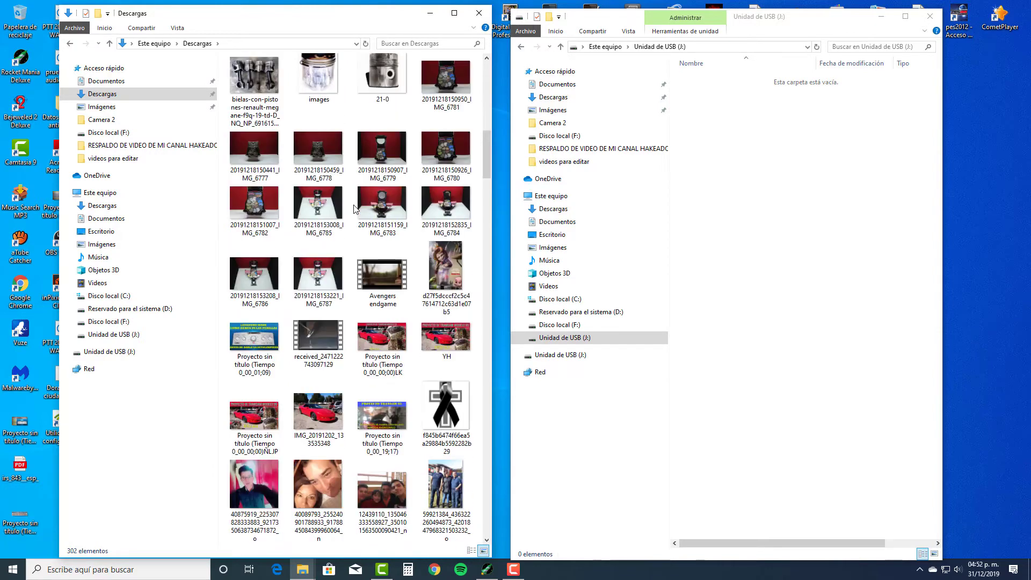
{"action": "scroll", "coordinate": [353, 209], "scroll_direction": "up", "scroll_amount": 8}
{"action": "scroll", "coordinate": [354, 209], "scroll_direction": "down", "scroll_amount": 18}
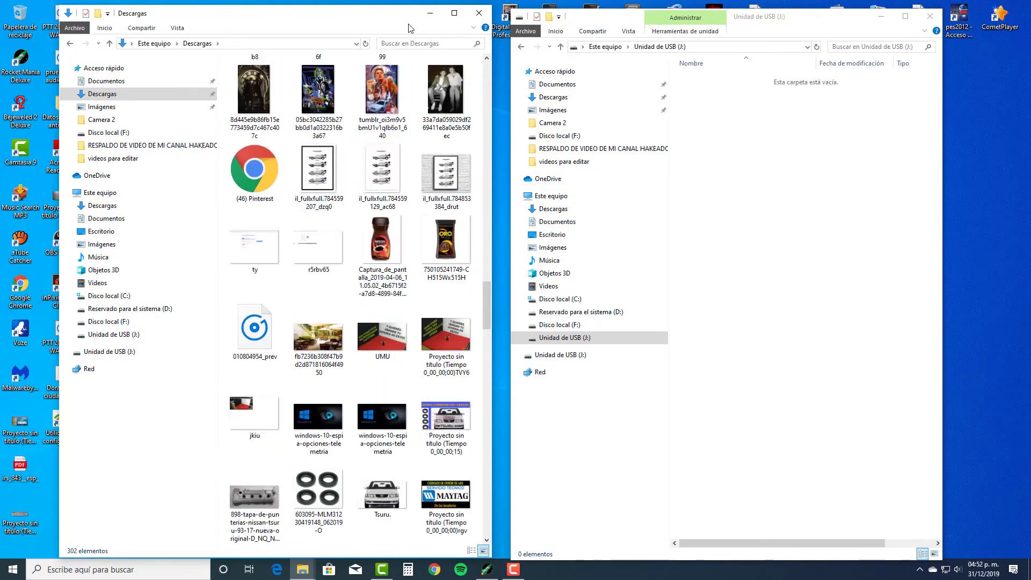
{"action": "left_click", "coordinate": [480, 14]}
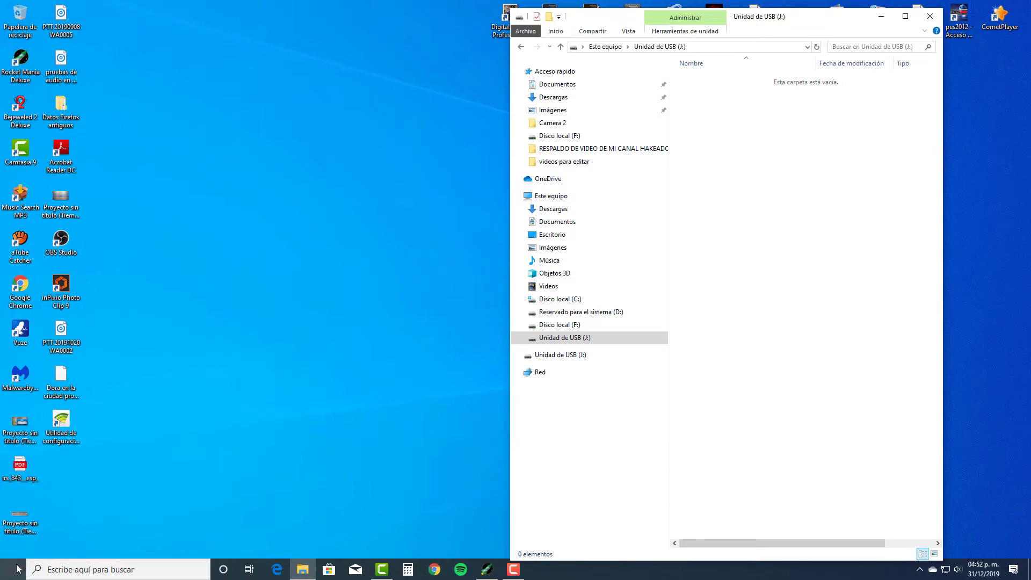
Step: Open the PELICULAS folder of Disco local (F:) in a new window beside the USB drive window
{"action": "left_click", "coordinate": [13, 569]}
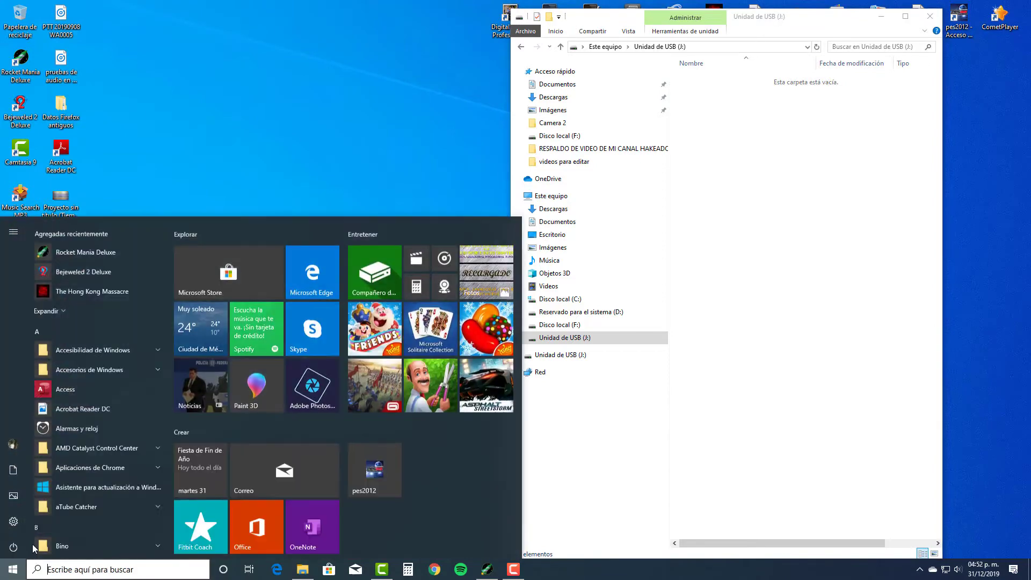
{"action": "left_click", "coordinate": [13, 468]}
{"action": "left_click", "coordinate": [137, 349]}
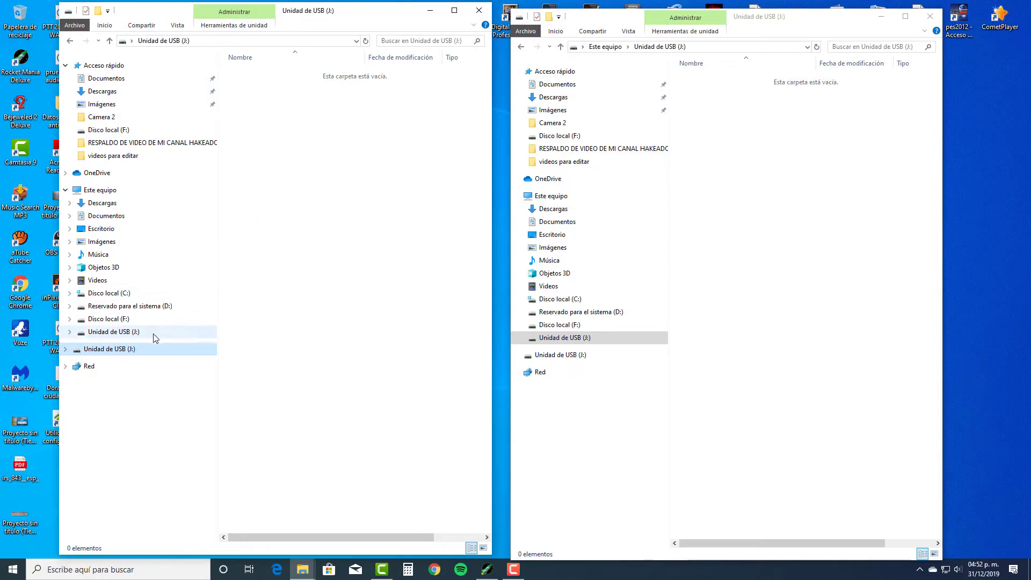
{"action": "left_click", "coordinate": [146, 319]}
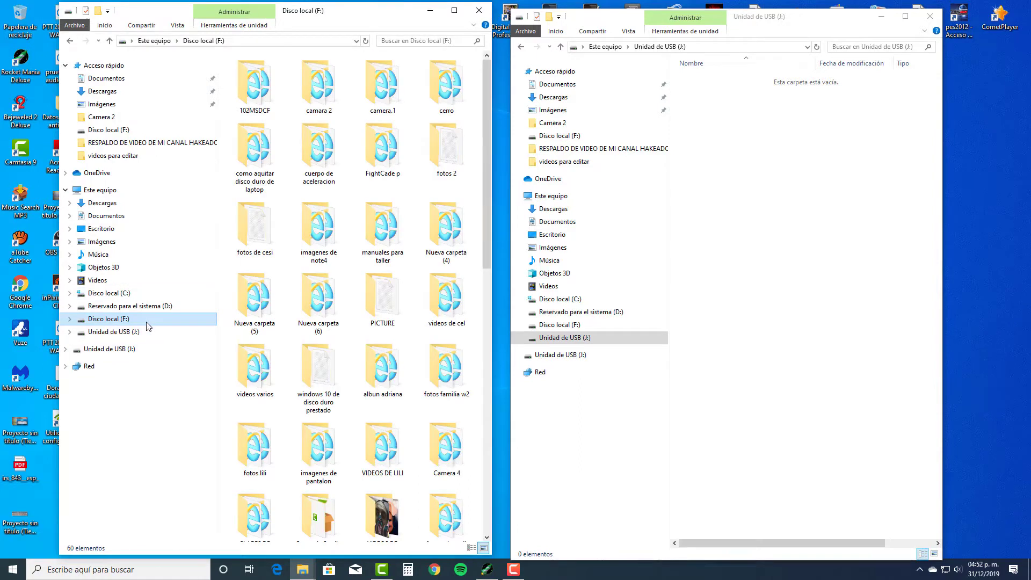
{"action": "left_click", "coordinate": [352, 271]}
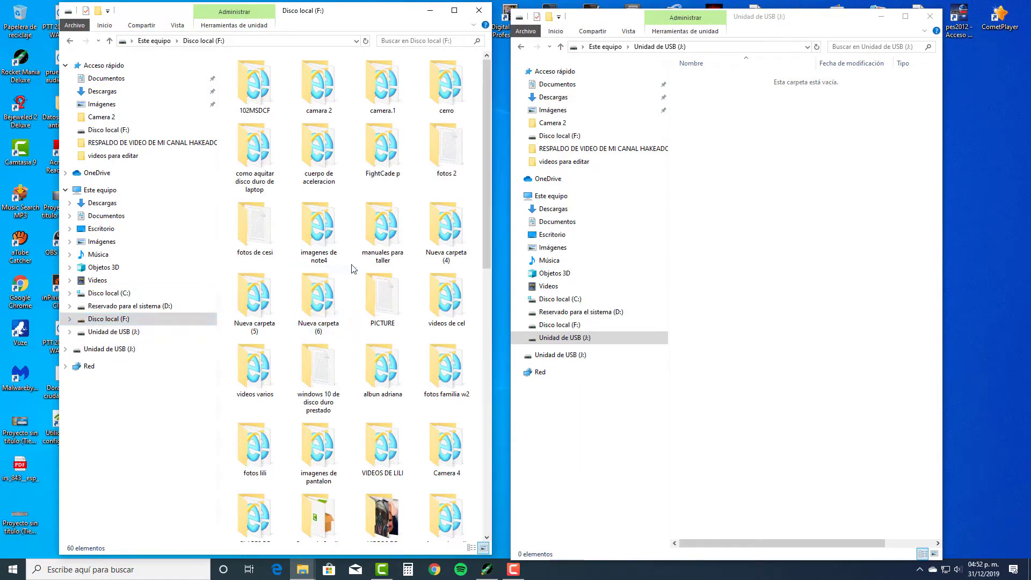
{"action": "scroll", "coordinate": [353, 276], "scroll_direction": "down", "scroll_amount": 10}
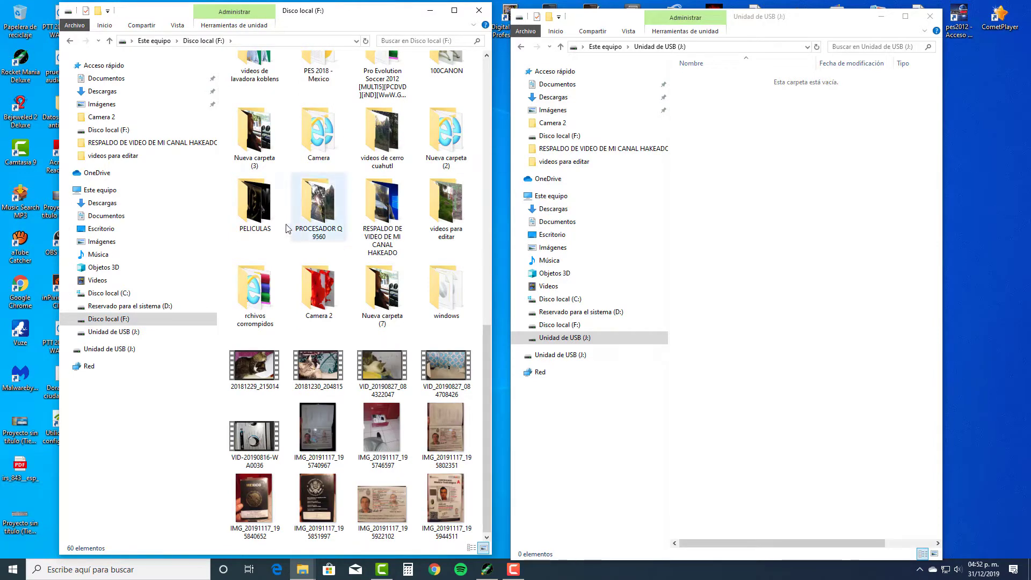
{"action": "double_click", "coordinate": [253, 214]}
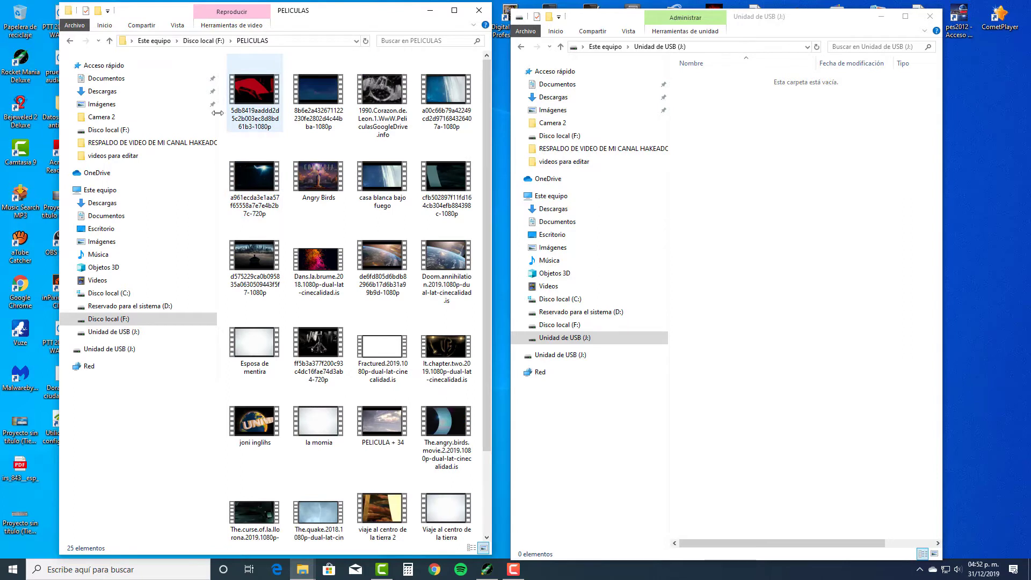
Step: Copy the video 5db8419aaddd2d5c2b003ec8d8bd61b3-1080p from PELICULAS to the USB drive (J:)
{"action": "left_click_drag", "start_coordinate": [222, 100], "coordinate": [752, 250]}
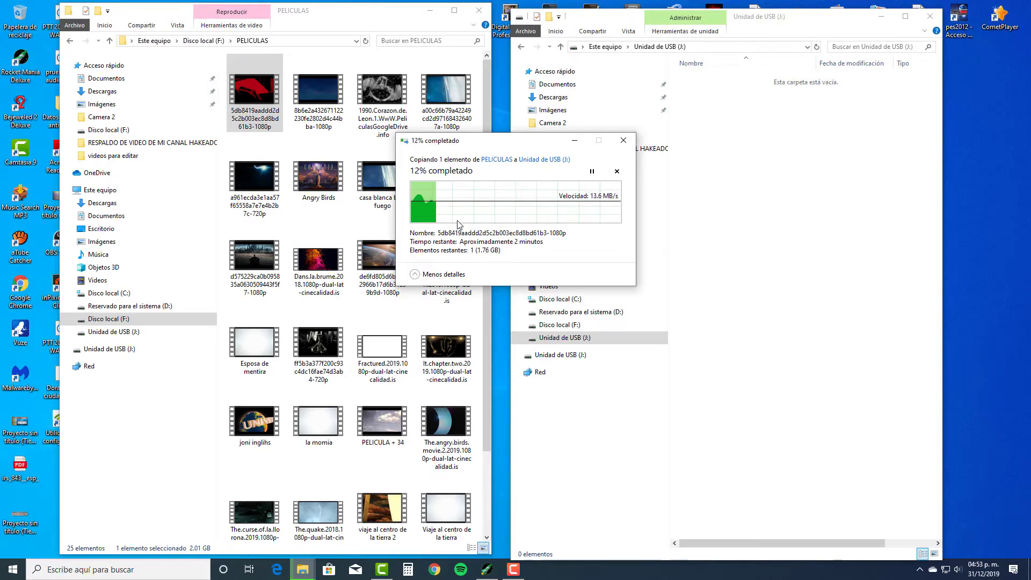
{"action": "left_click", "coordinate": [514, 570]}
{"action": "left_click", "coordinate": [982, 519]}
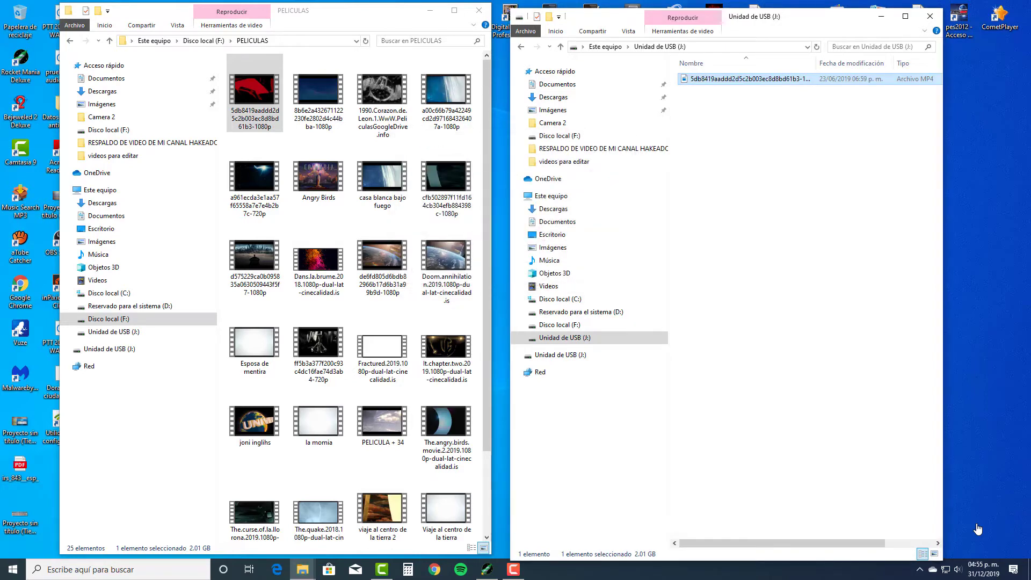
Step: Start copying the videos para editar folder to the USB drive and cancel the transfer
{"action": "left_click", "coordinate": [752, 217]}
{"action": "left_click_drag", "start_coordinate": [312, 87], "coordinate": [742, 207]}
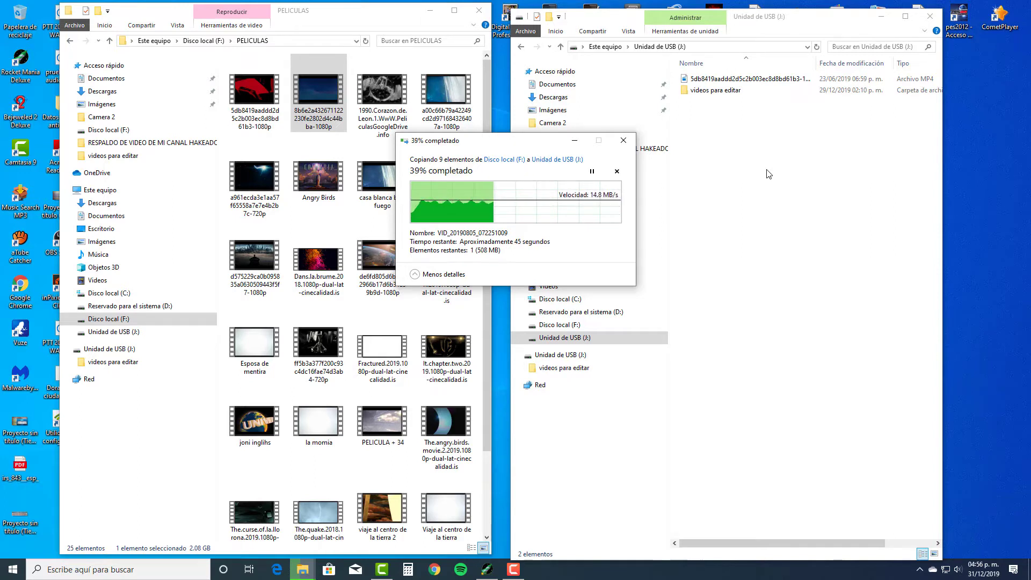
{"action": "left_click", "coordinate": [623, 141]}
Step: Permanently delete the partially copied videos para editar folder from the USB drive
{"action": "left_click", "coordinate": [738, 93]}
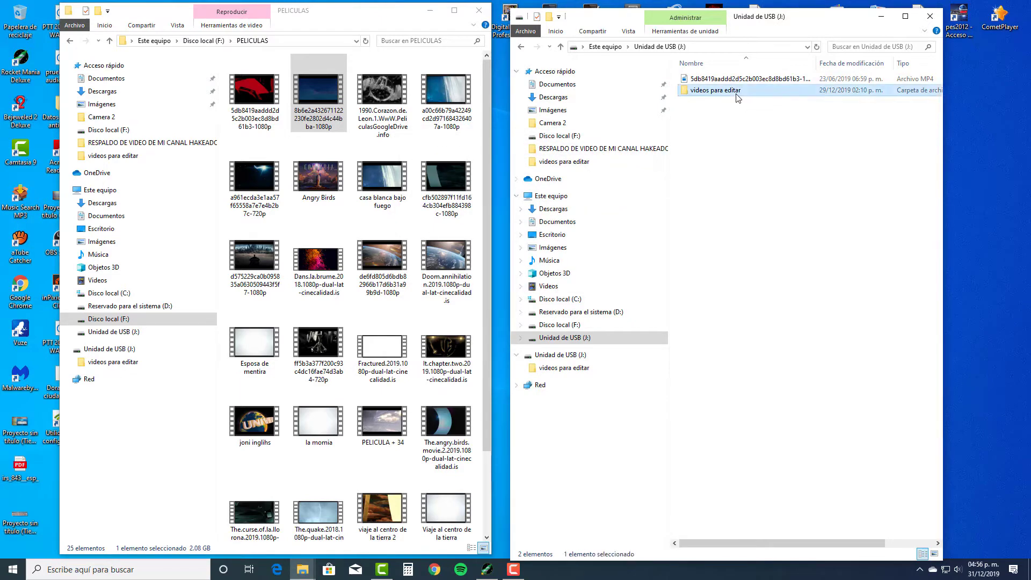
{"action": "right_click", "coordinate": [739, 94]}
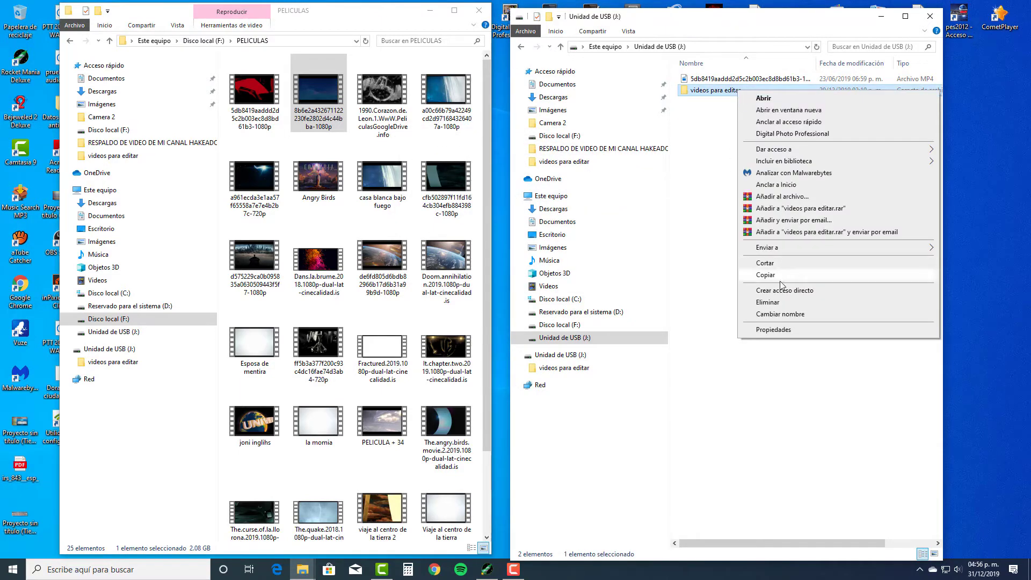
{"action": "left_click", "coordinate": [778, 302]}
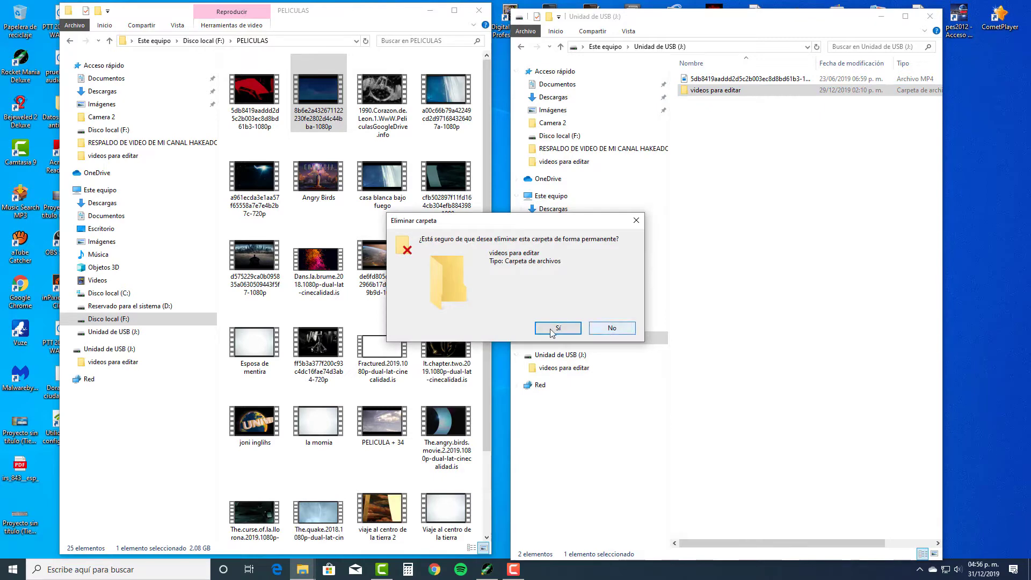
{"action": "left_click", "coordinate": [609, 328]}
{"action": "left_click_drag", "start_coordinate": [314, 91], "coordinate": [741, 195]}
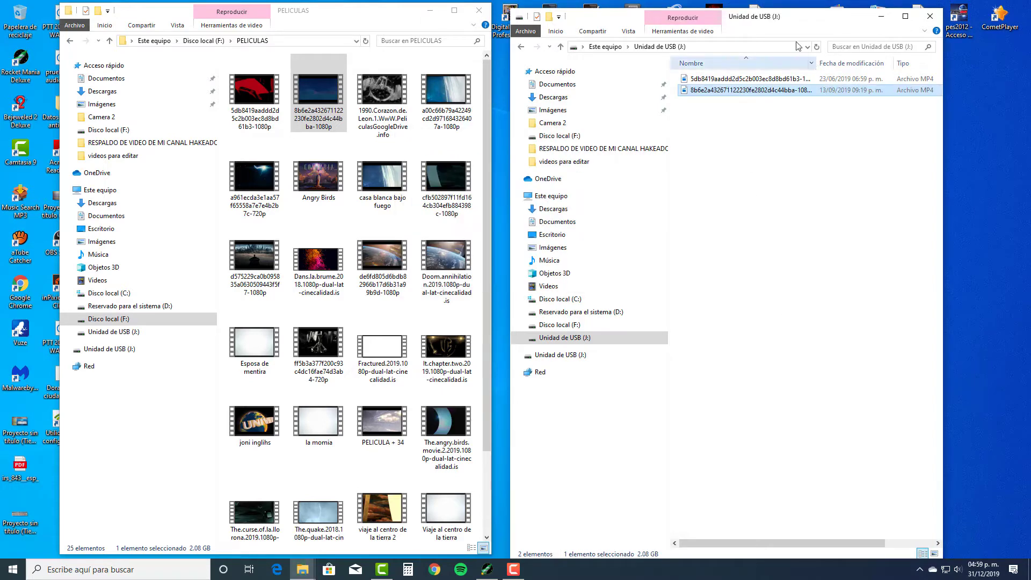
Step: Maximize the USB drive window and display its files as large icons (Iconos grandes)
{"action": "left_click", "coordinate": [906, 17]}
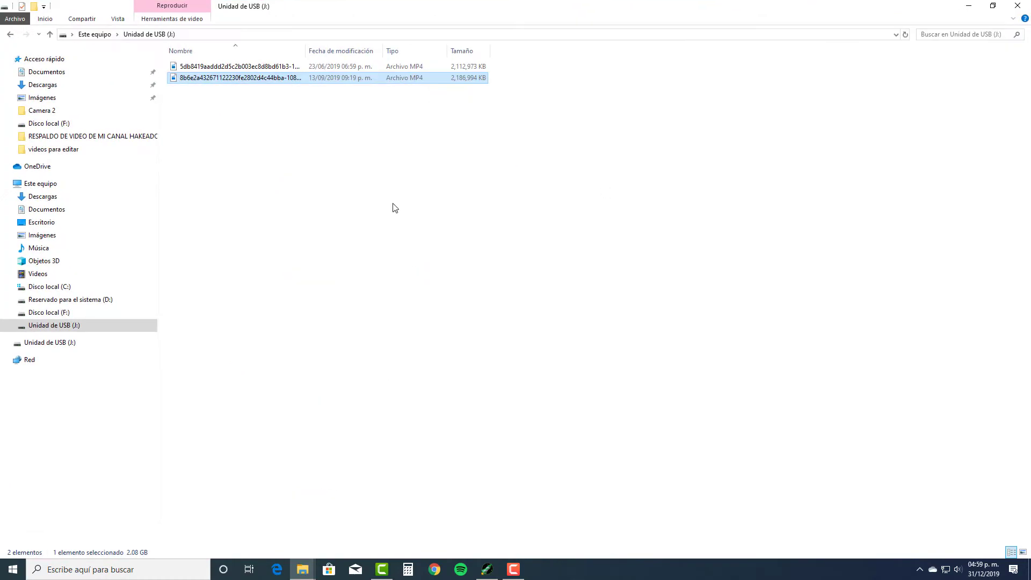
{"action": "left_click", "coordinate": [316, 143]}
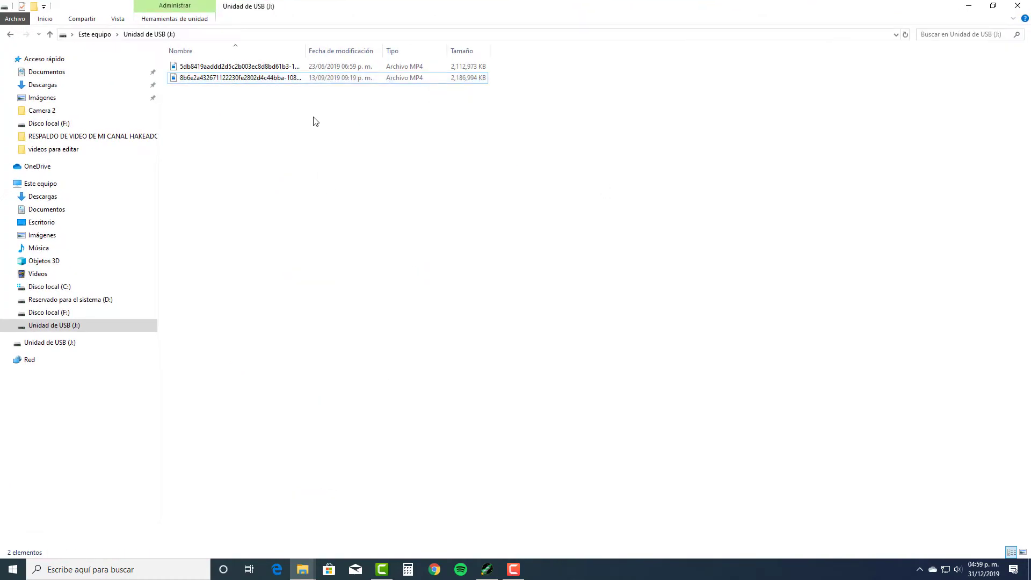
{"action": "right_click", "coordinate": [440, 104]}
{"action": "mouse_move", "coordinate": [484, 129]}
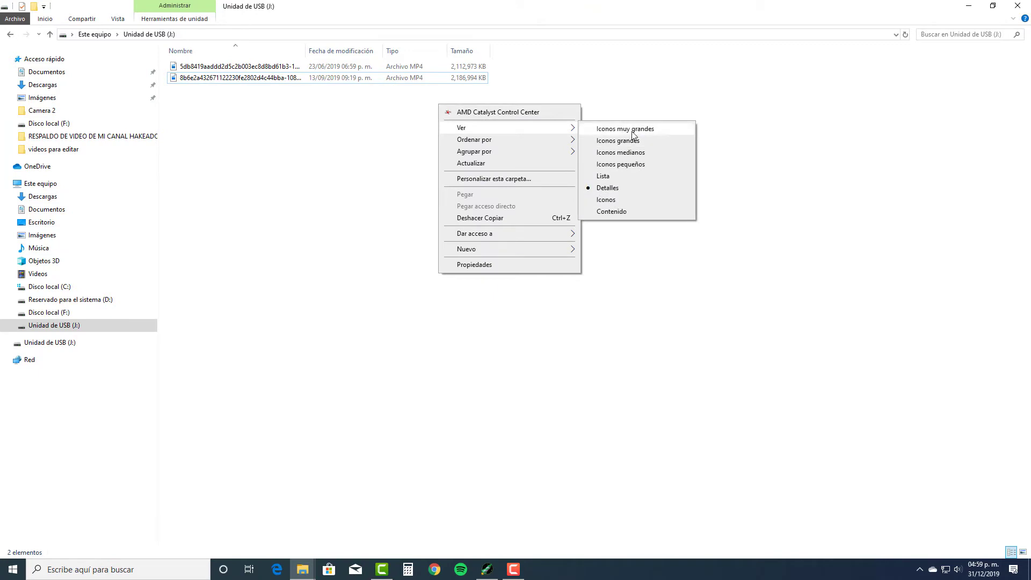
{"action": "left_click", "coordinate": [631, 142]}
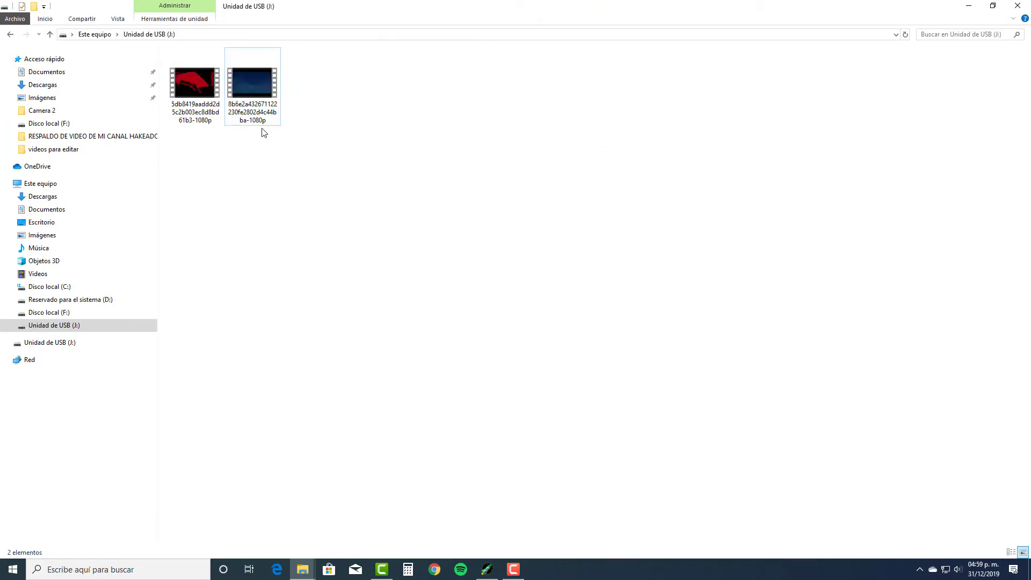
Step: Play the video 5db8419aaddd2d5c2b003ec8d8bd61b3-1080p from the USB drive with the sound muted, and pause it
{"action": "double_click", "coordinate": [195, 82]}
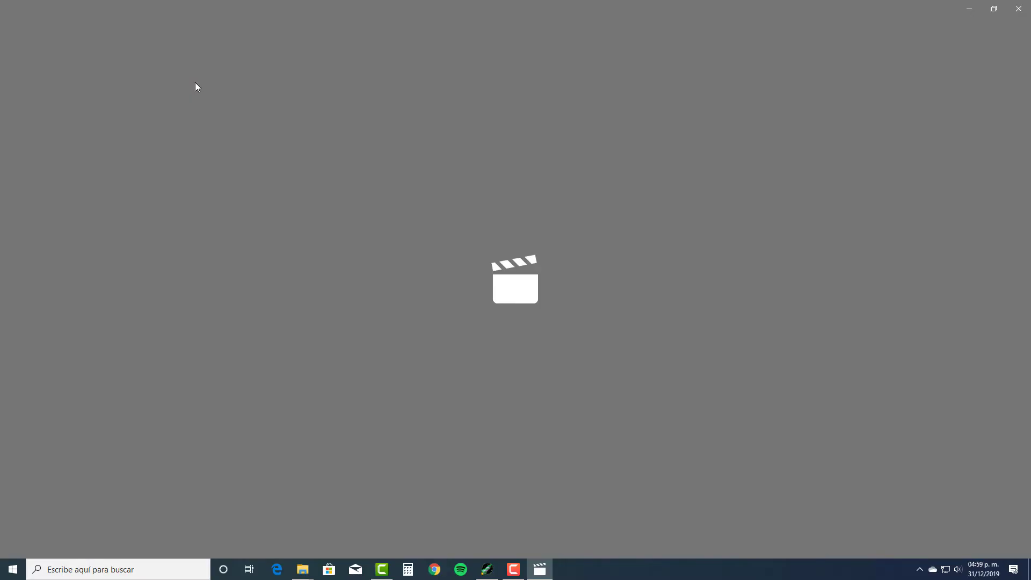
{"action": "key", "text": "XF86AudioMute"}
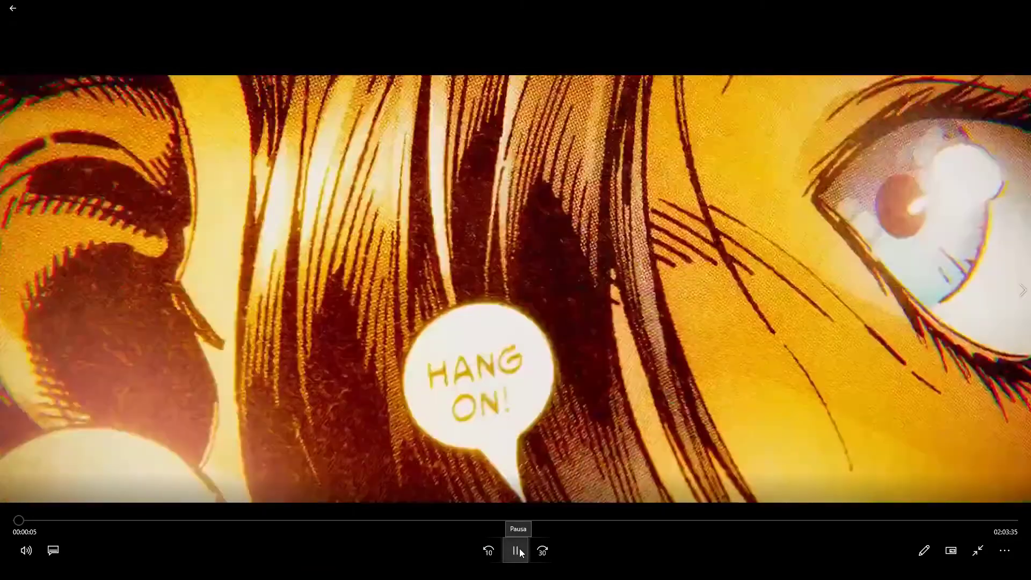
{"action": "left_click", "coordinate": [519, 551]}
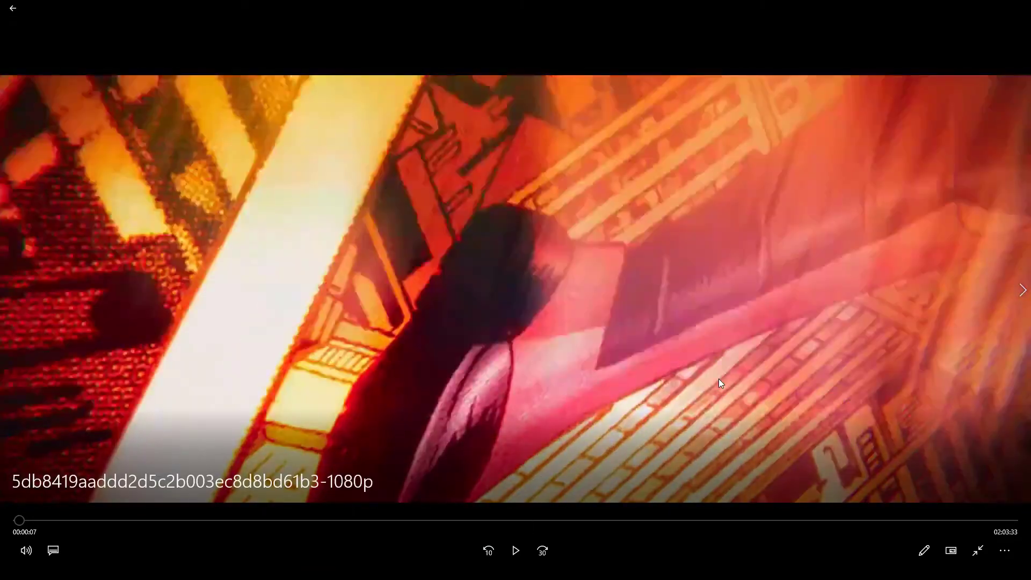
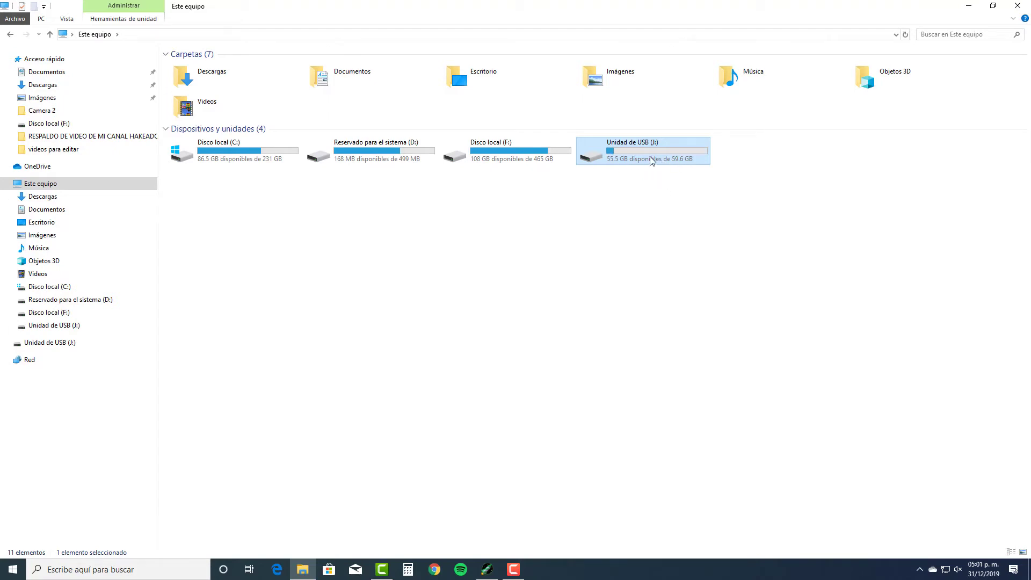
Step: Eject the USB drive (J:) from Este equipo
{"action": "right_click", "coordinate": [650, 156]}
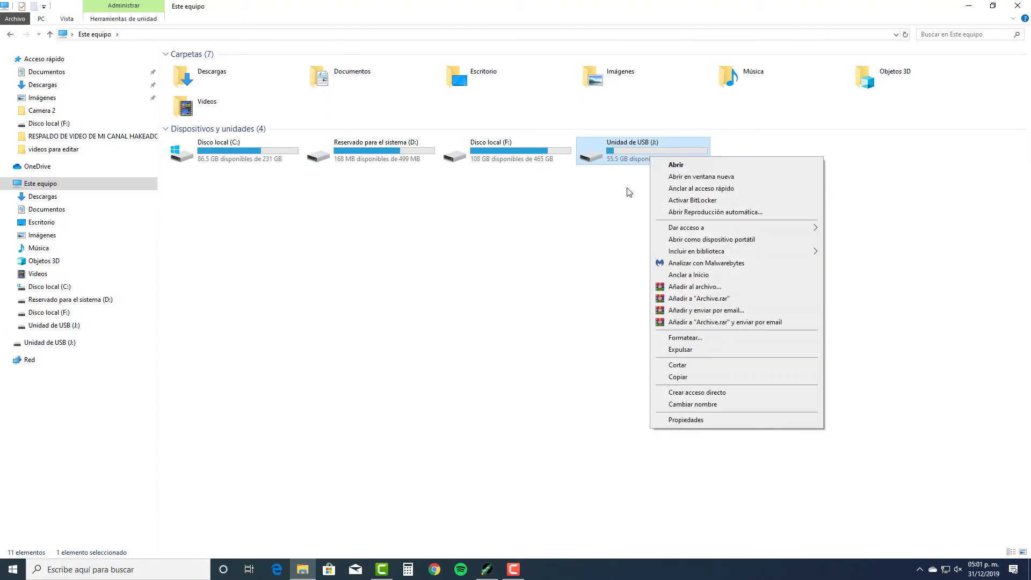
{"action": "left_click", "coordinate": [680, 349]}
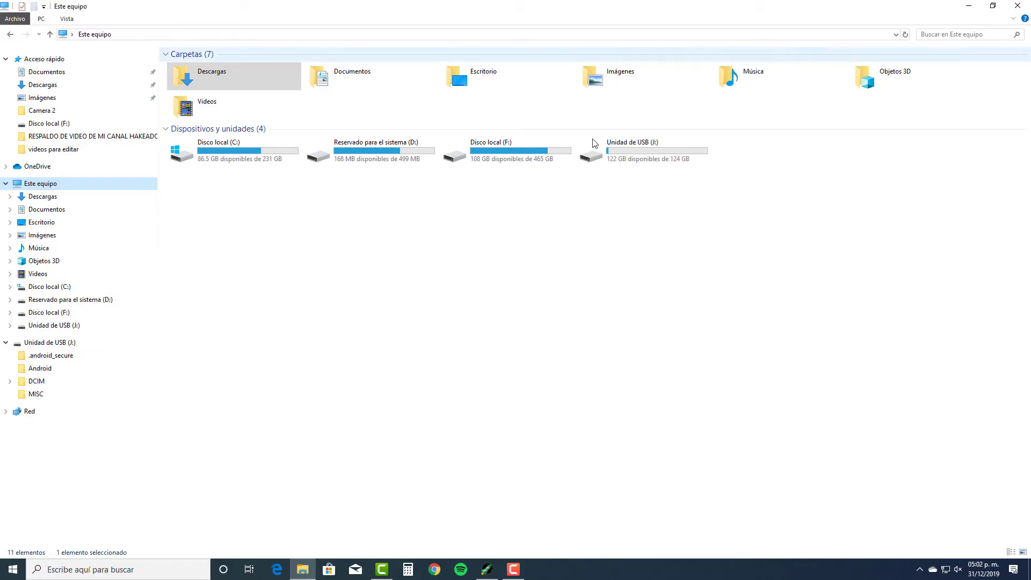
{"action": "left_click", "coordinate": [590, 249]}
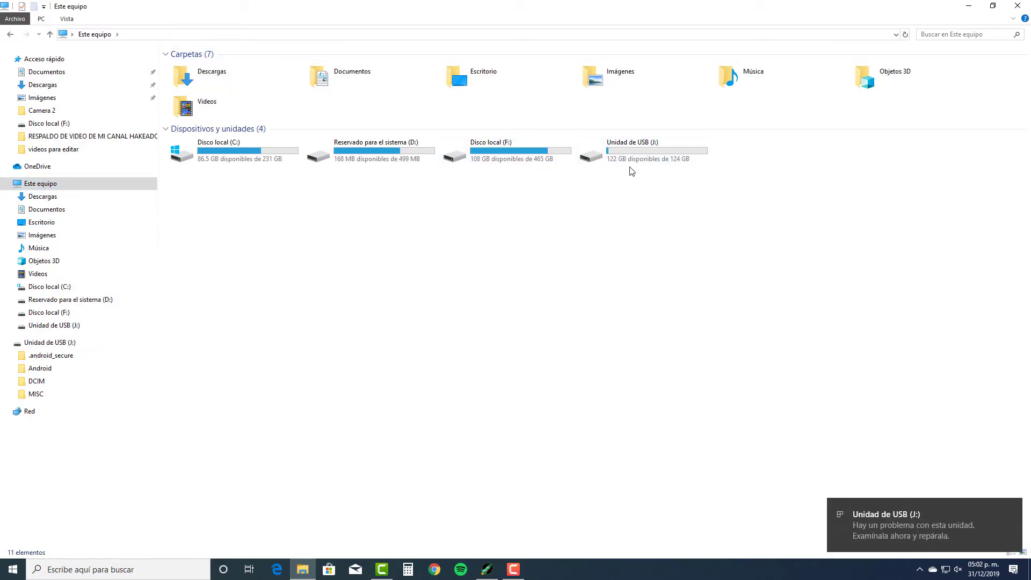
Step: Inspect the folders on the newly connected USB drive (J:), close the duplicate window, and return to Este equipo
{"action": "double_click", "coordinate": [665, 156]}
{"action": "key", "text": "ctrl+n"}
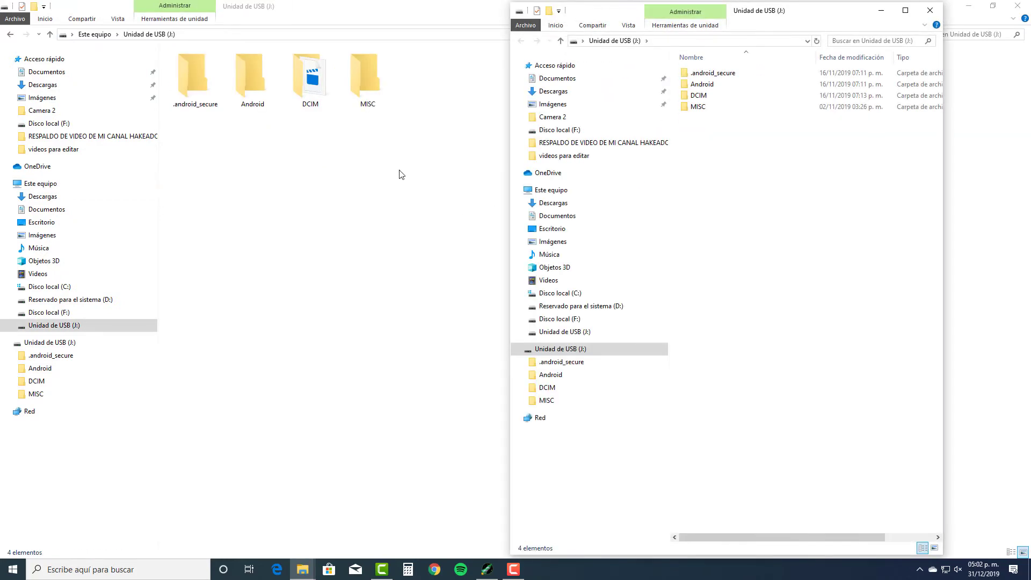
{"action": "left_click", "coordinate": [930, 10]}
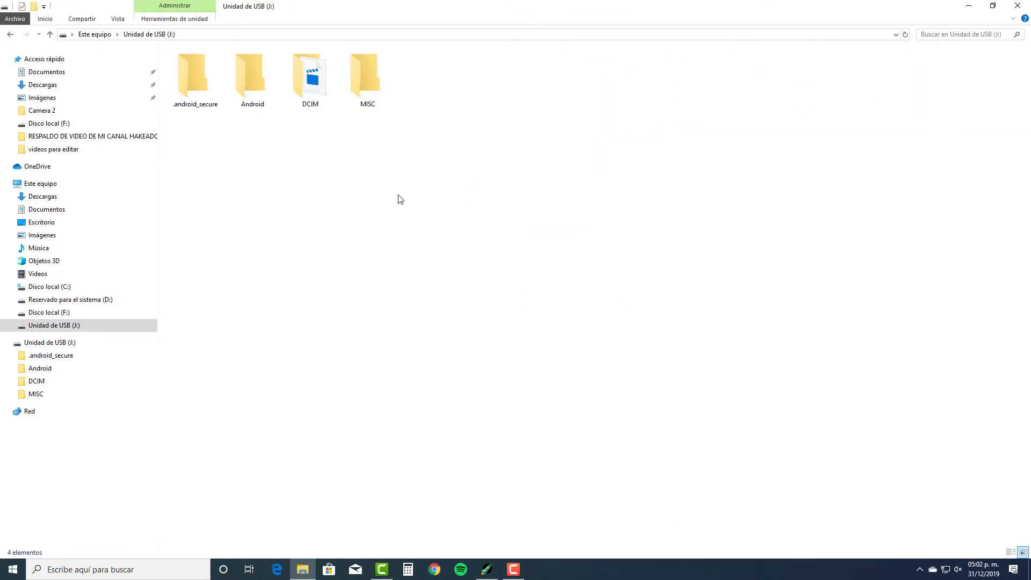
{"action": "left_click", "coordinate": [11, 34]}
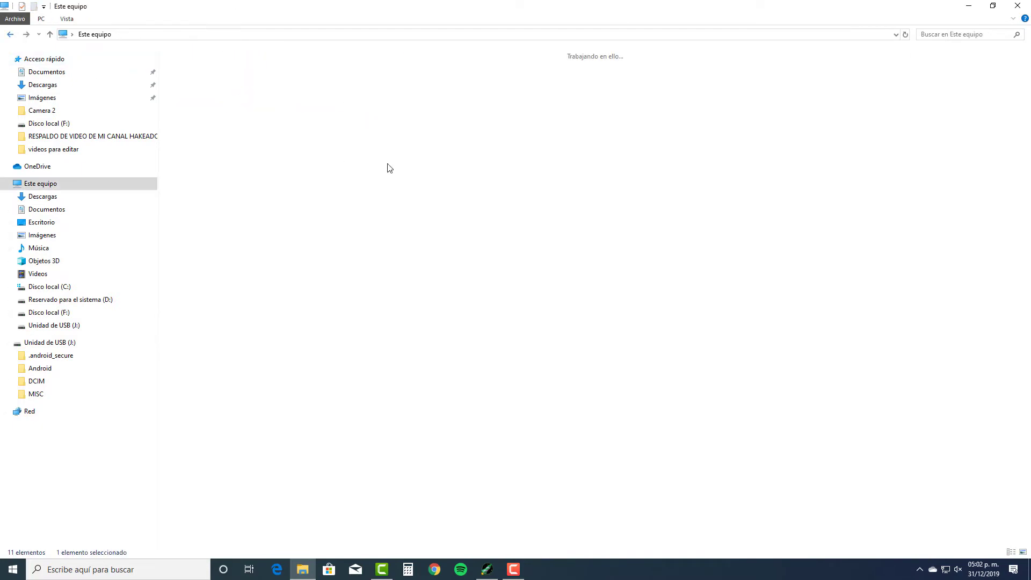
{"action": "right_click", "coordinate": [627, 159]}
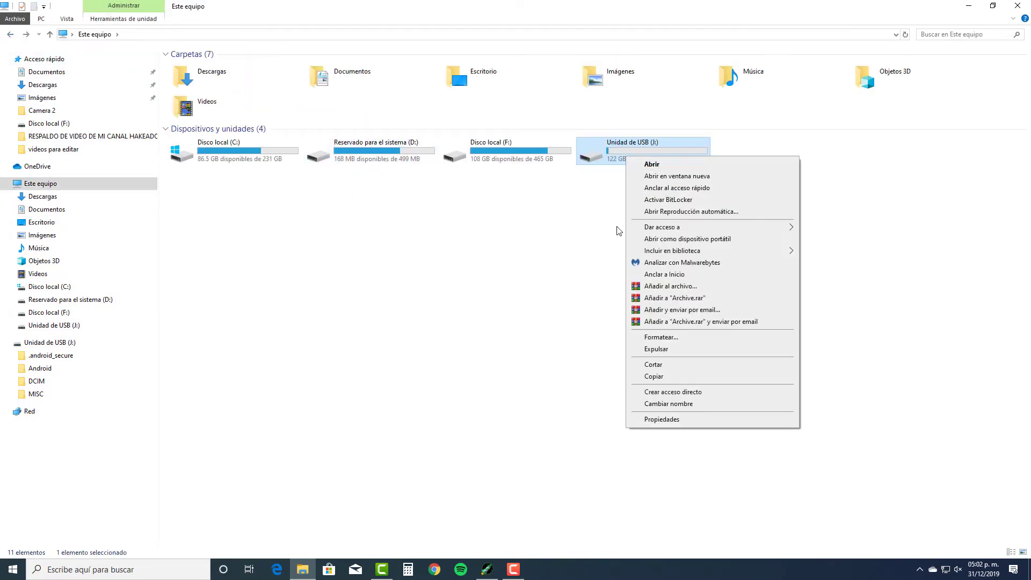
{"action": "left_click", "coordinate": [529, 216]}
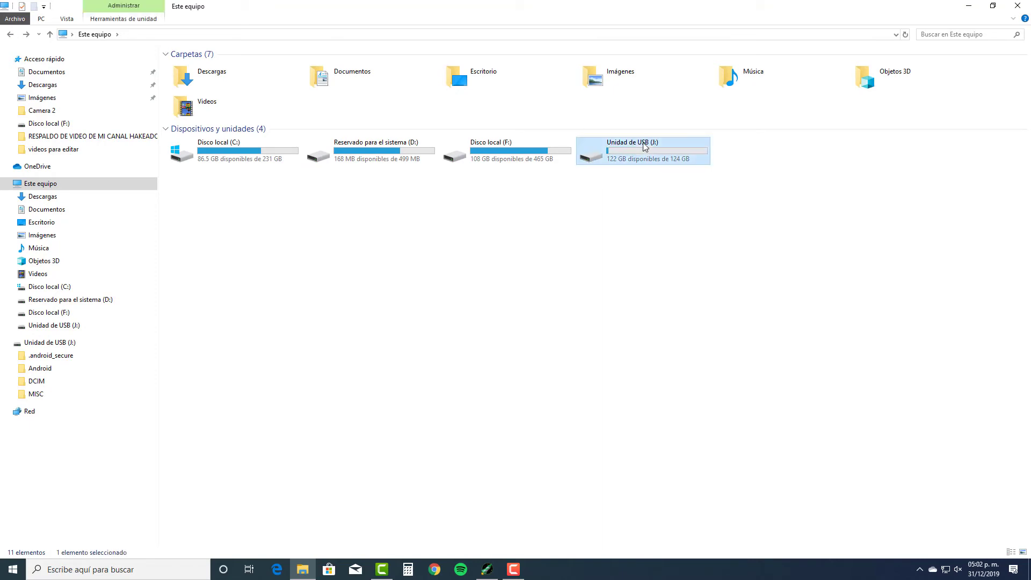
Step: Permanently delete the .android_secure and Android folders from the USB drive (J:)
{"action": "double_click", "coordinate": [618, 153]}
{"action": "left_click_drag", "start_coordinate": [218, 160], "coordinate": [269, 78]}
{"action": "right_click", "coordinate": [269, 77]}
{"action": "left_click", "coordinate": [304, 251]}
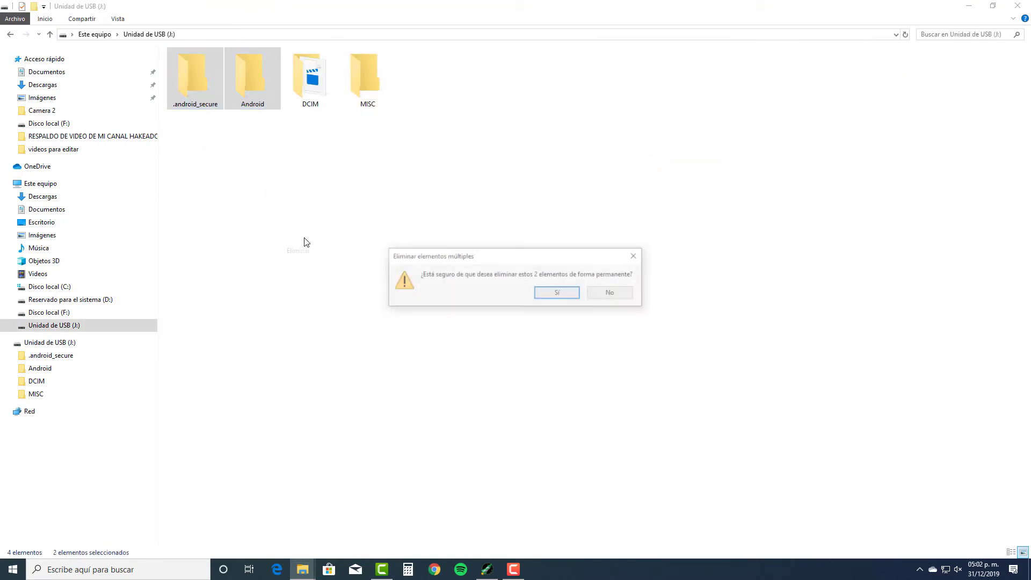
{"action": "left_click", "coordinate": [558, 294]}
Step: Permanently delete the MISC folder from the USB drive
{"action": "left_click", "coordinate": [247, 82]}
{"action": "right_click", "coordinate": [247, 82]}
{"action": "left_click", "coordinate": [317, 255]}
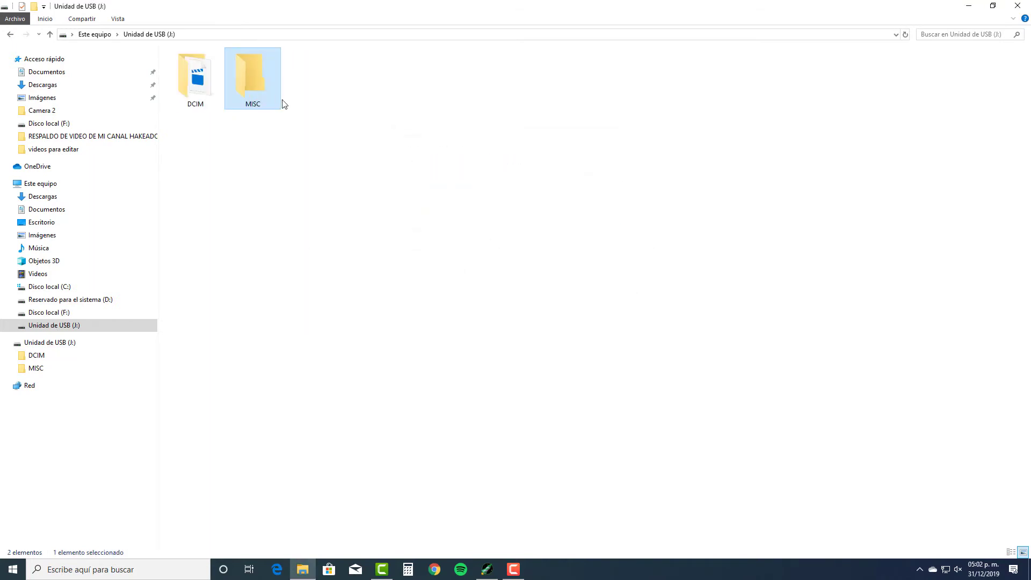
{"action": "right_click", "coordinate": [251, 88]}
{"action": "left_click", "coordinate": [290, 297]}
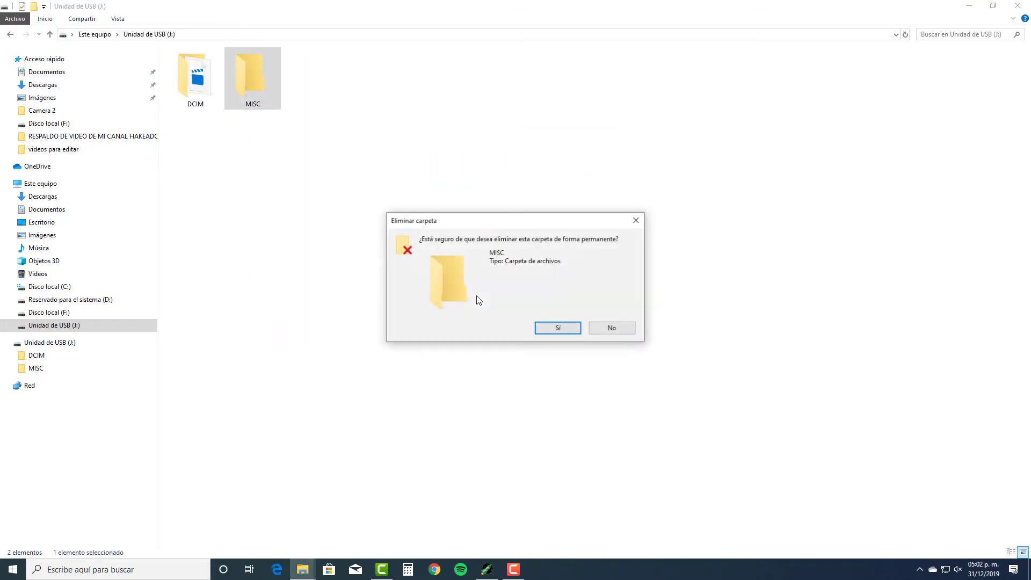
{"action": "left_click", "coordinate": [537, 329]}
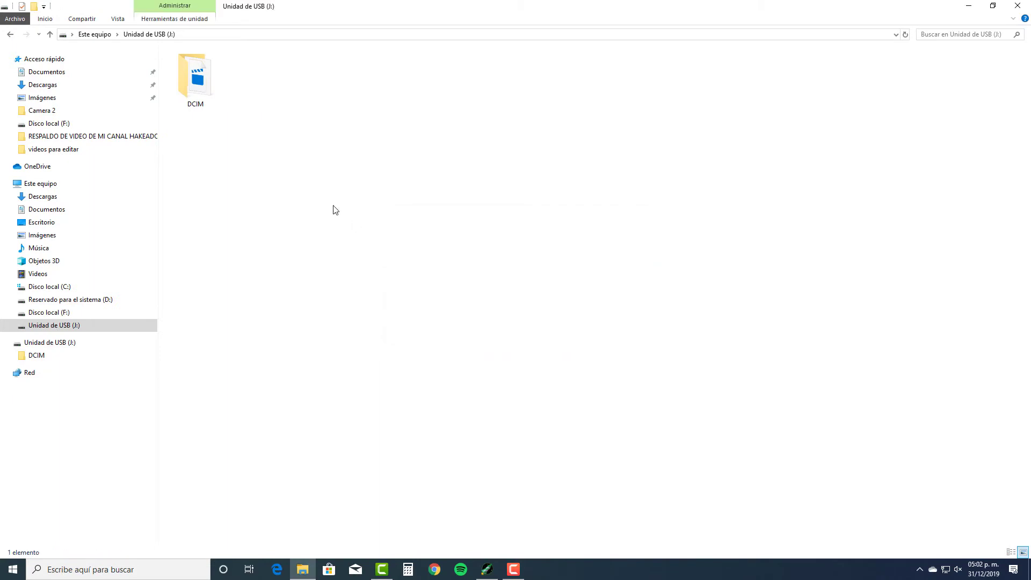
Step: Permanently delete the DCIM folder to empty the USB drive
{"action": "right_click", "coordinate": [193, 84]}
{"action": "left_click", "coordinate": [257, 296]}
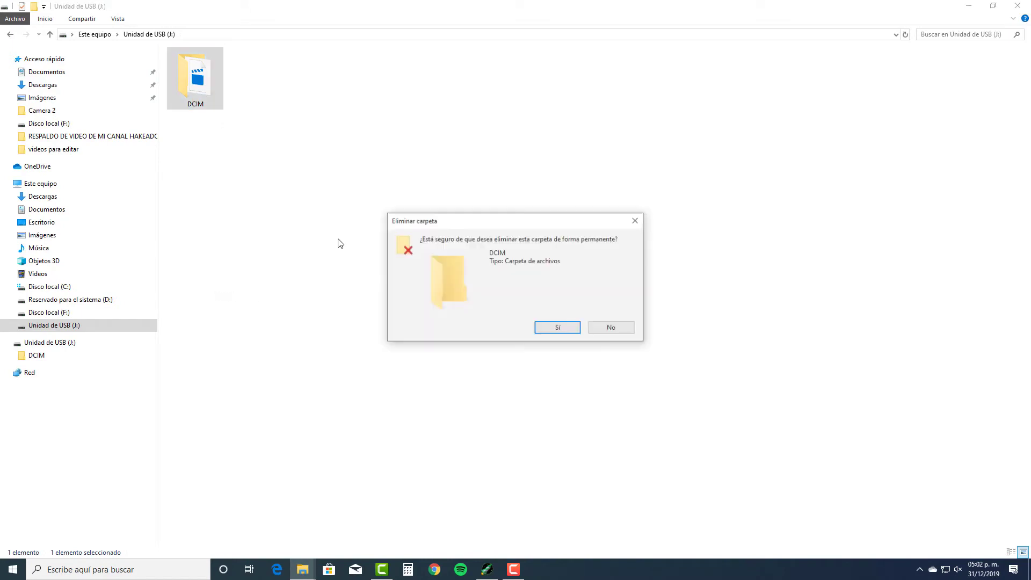
{"action": "left_click", "coordinate": [558, 327]}
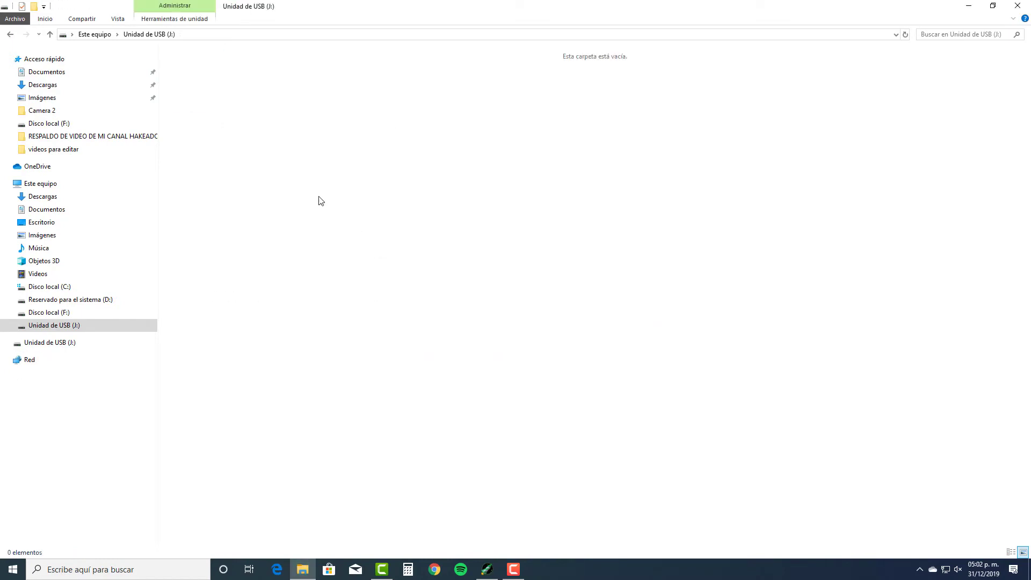
Step: Restore the USB drive window to its smaller size, open the Documentos folder in a second window, and place both side by side
{"action": "left_click", "coordinate": [993, 6]}
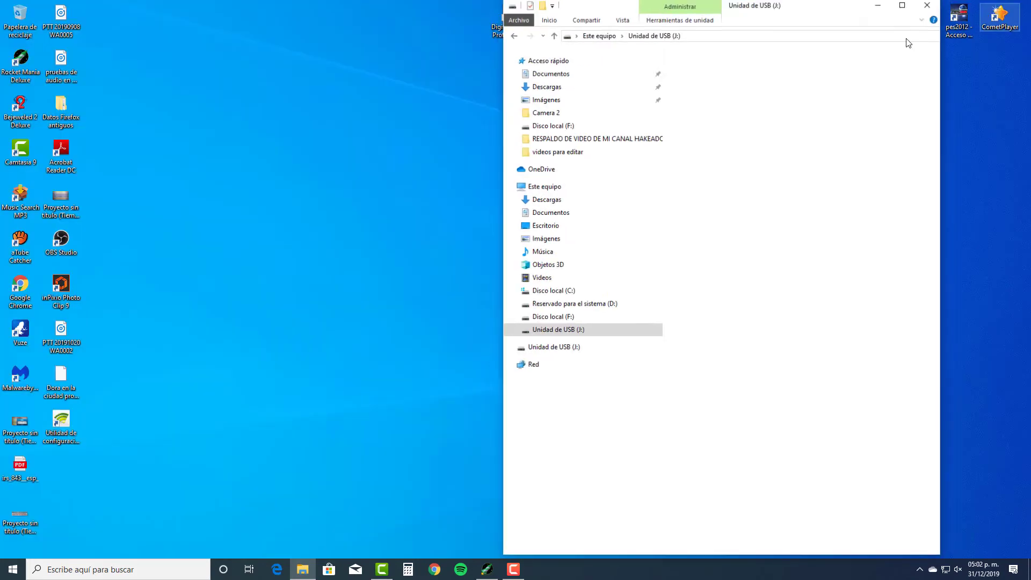
{"action": "left_click", "coordinate": [12, 569]}
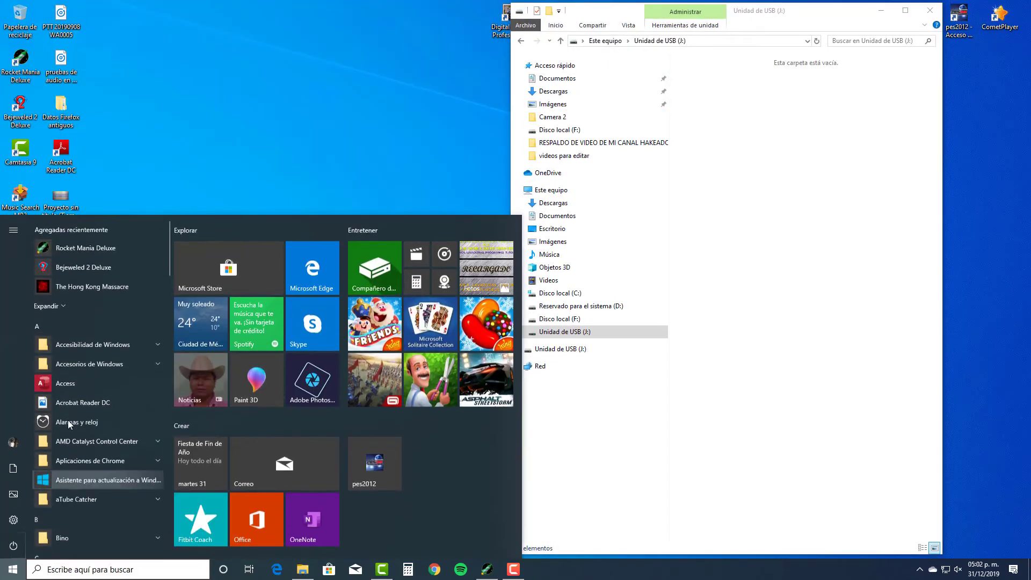
{"action": "left_click", "coordinate": [312, 571]}
{"action": "left_click", "coordinate": [12, 569]}
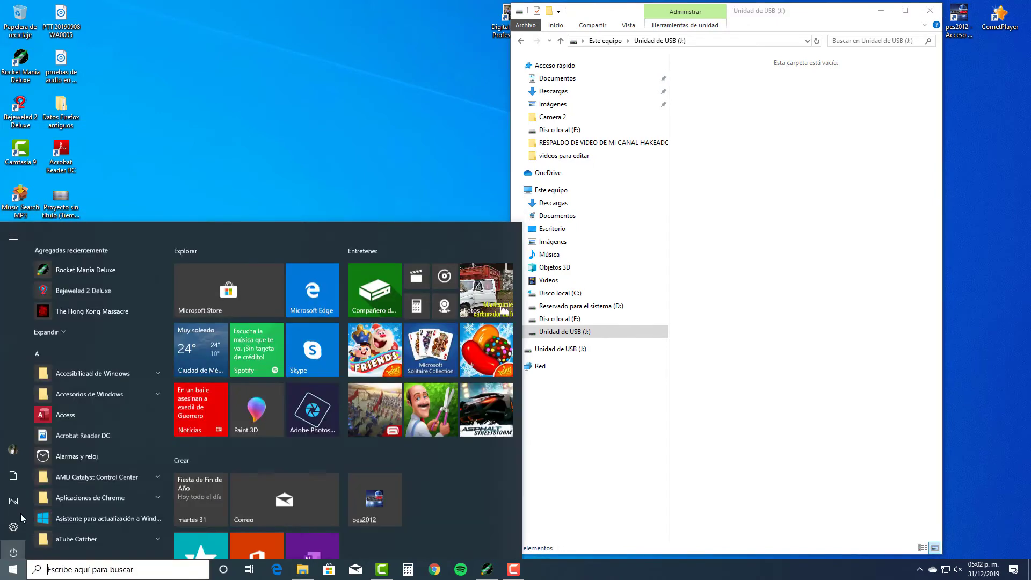
{"action": "left_click", "coordinate": [14, 476]}
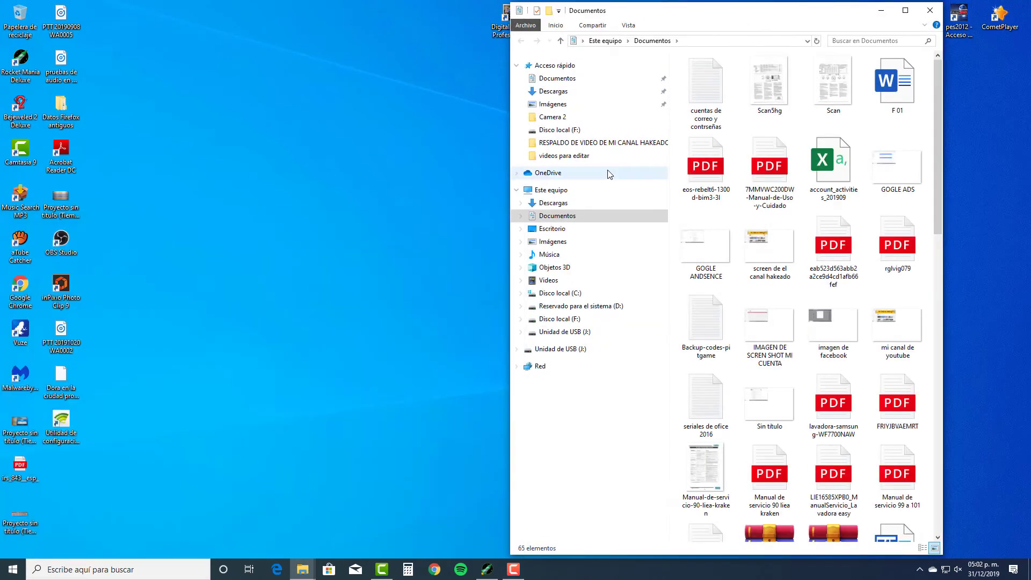
{"action": "left_click_drag", "start_coordinate": [842, 19], "coordinate": [382, 20]}
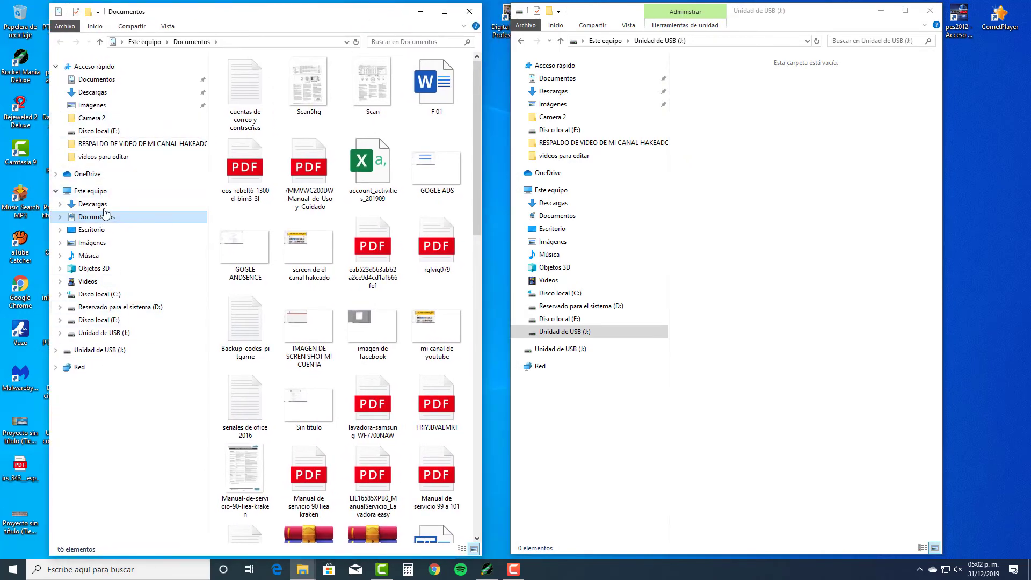
Step: Check the USB drive's capacity in Este equipo and look through Descargas, Documentos and Escritorio for files to copy
{"action": "left_click", "coordinate": [118, 322]}
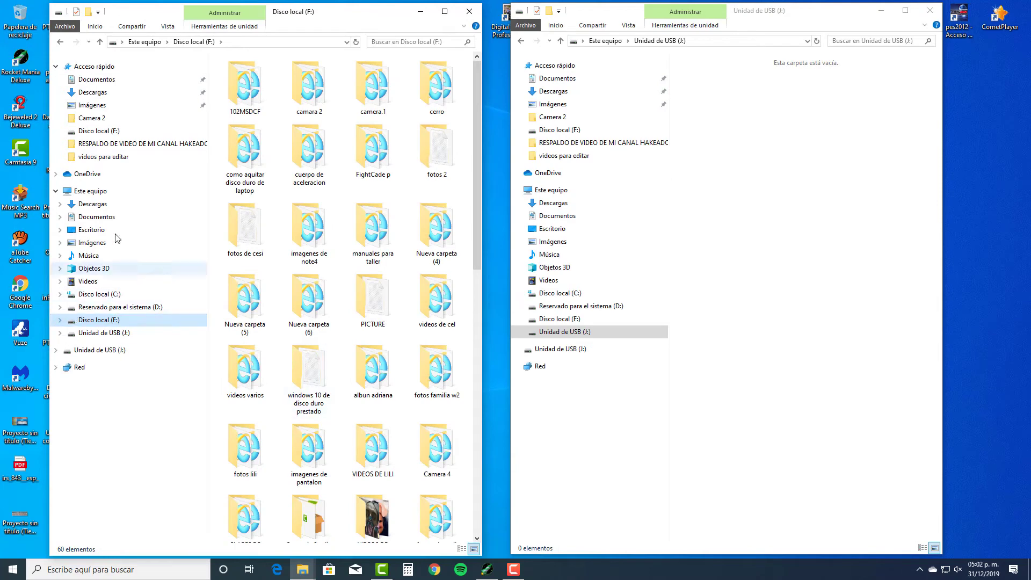
{"action": "left_click", "coordinate": [104, 193]}
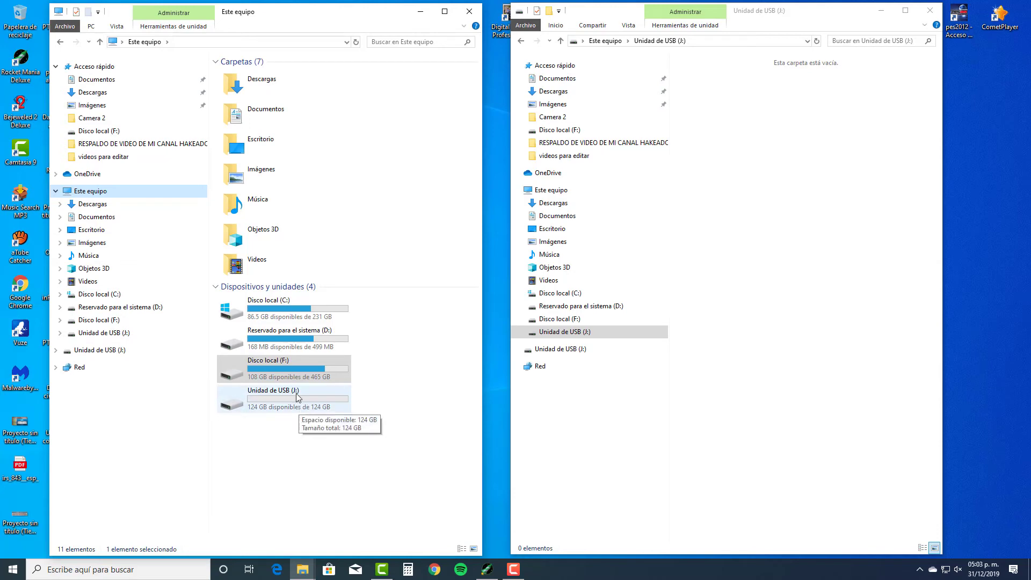
{"action": "left_click", "coordinate": [111, 218]}
{"action": "left_click", "coordinate": [113, 204]}
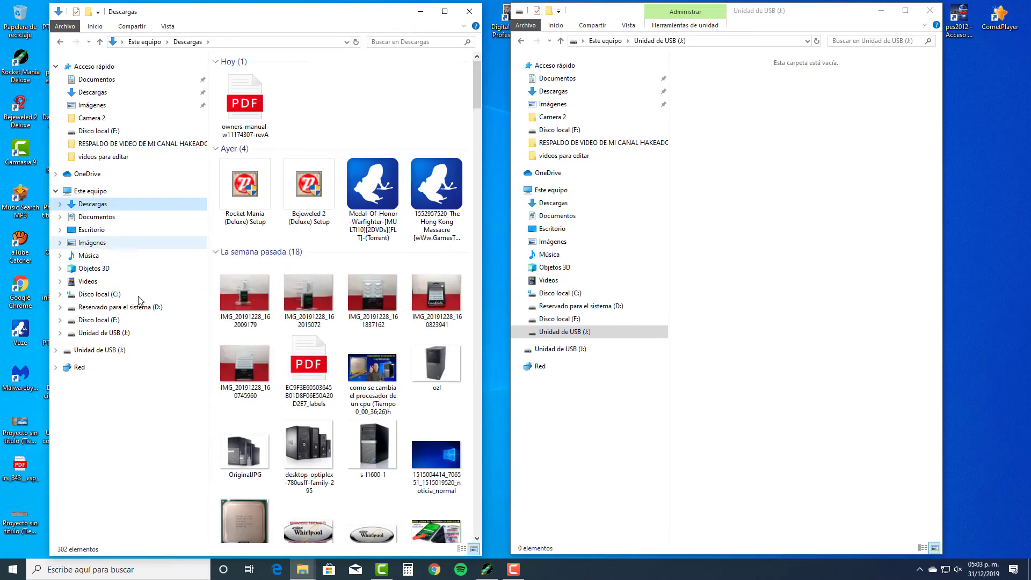
{"action": "left_click", "coordinate": [105, 221]}
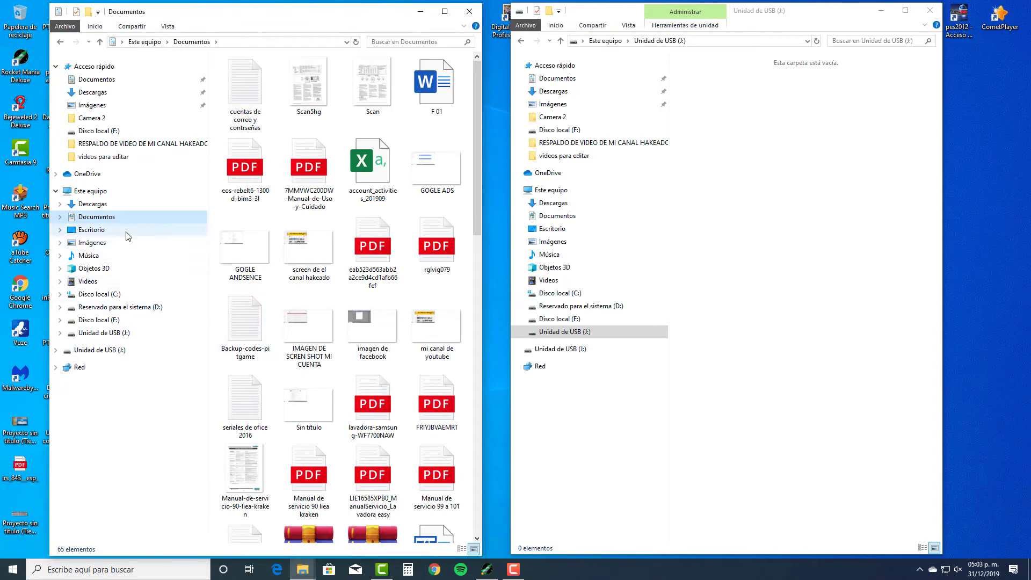
{"action": "left_click", "coordinate": [127, 233]}
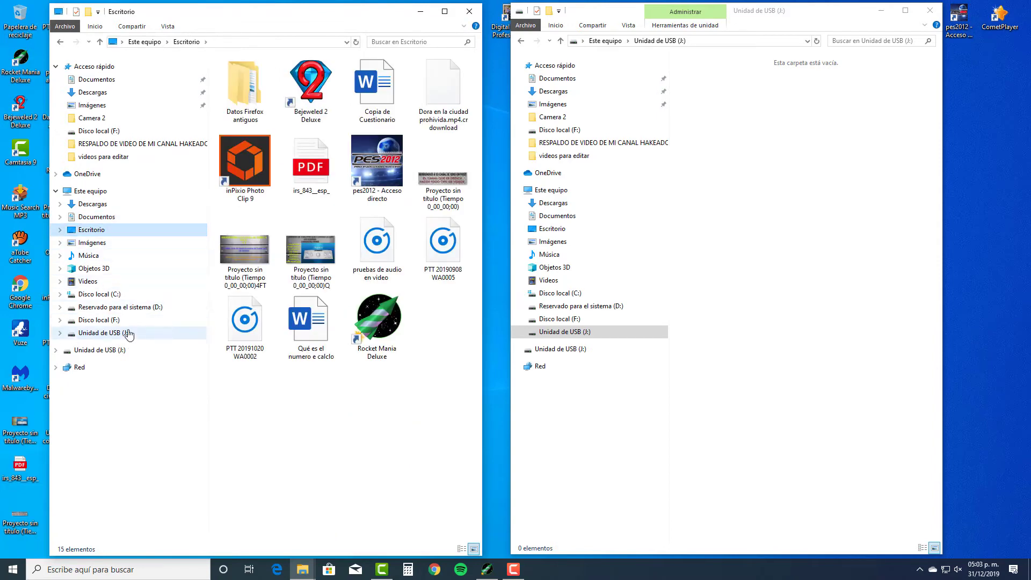
Step: Copy the video 5db8419aaddd2d5c2b003ec8d8bd61b3-1080p from the PELICULAS folder on Disco local (F:) to the USB drive (J:)
{"action": "left_click", "coordinate": [107, 321]}
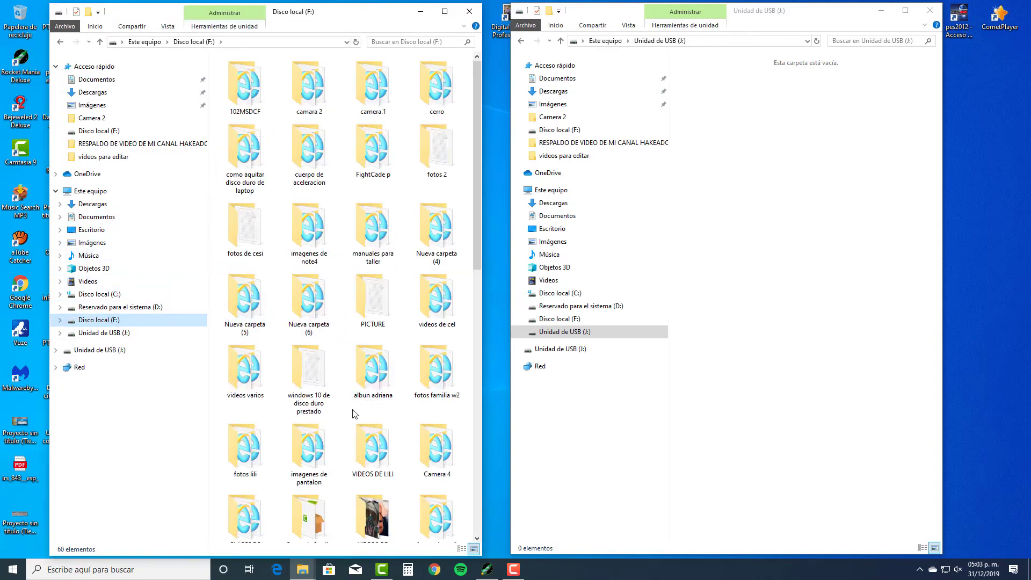
{"action": "left_click", "coordinate": [369, 407]}
{"action": "scroll", "coordinate": [370, 406], "scroll_direction": "down", "scroll_amount": 10}
{"action": "double_click", "coordinate": [252, 220]}
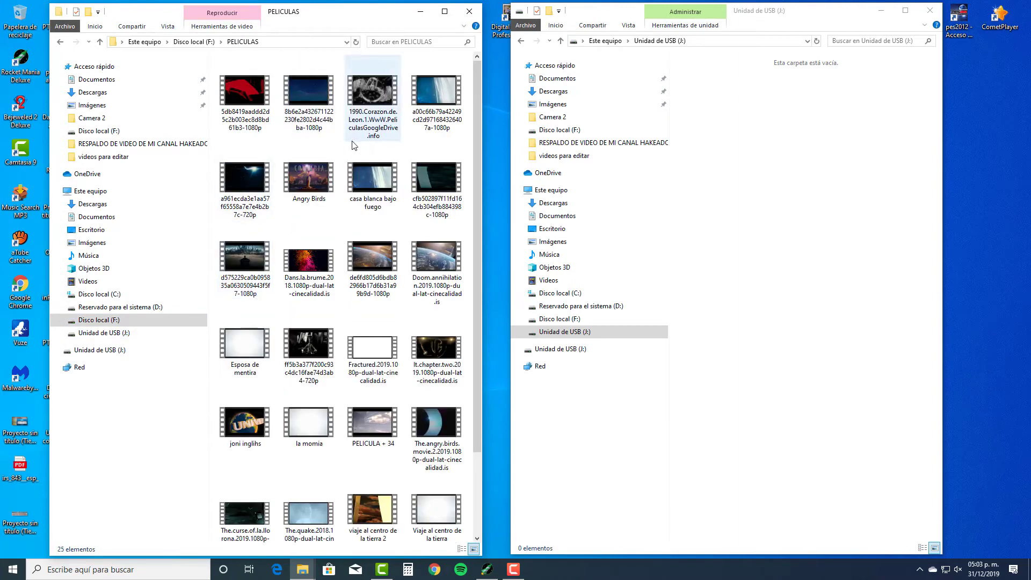
{"action": "left_click", "coordinate": [242, 101]}
{"action": "left_click_drag", "start_coordinate": [243, 101], "coordinate": [759, 243]}
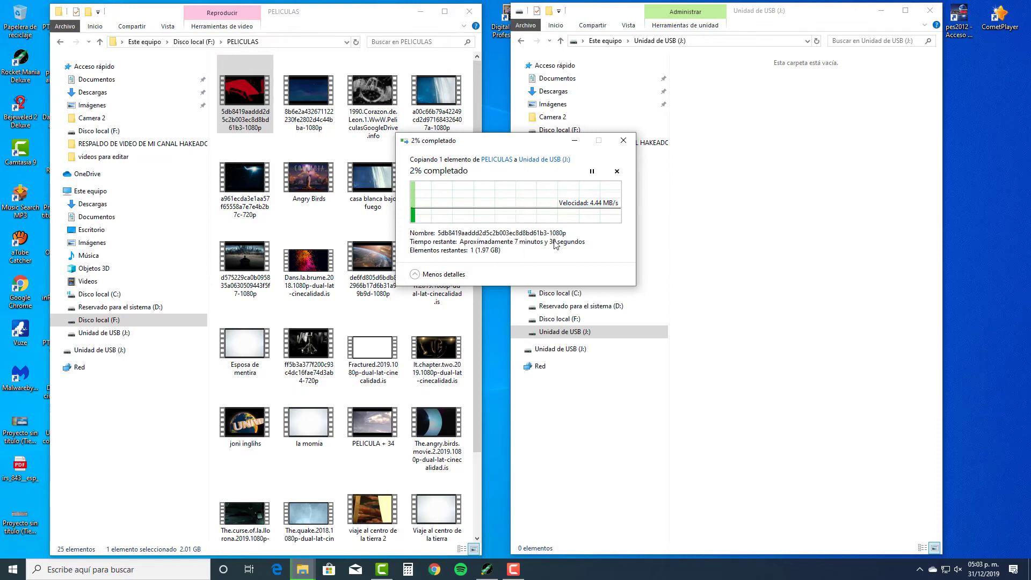
{"action": "left_click", "coordinate": [512, 569]}
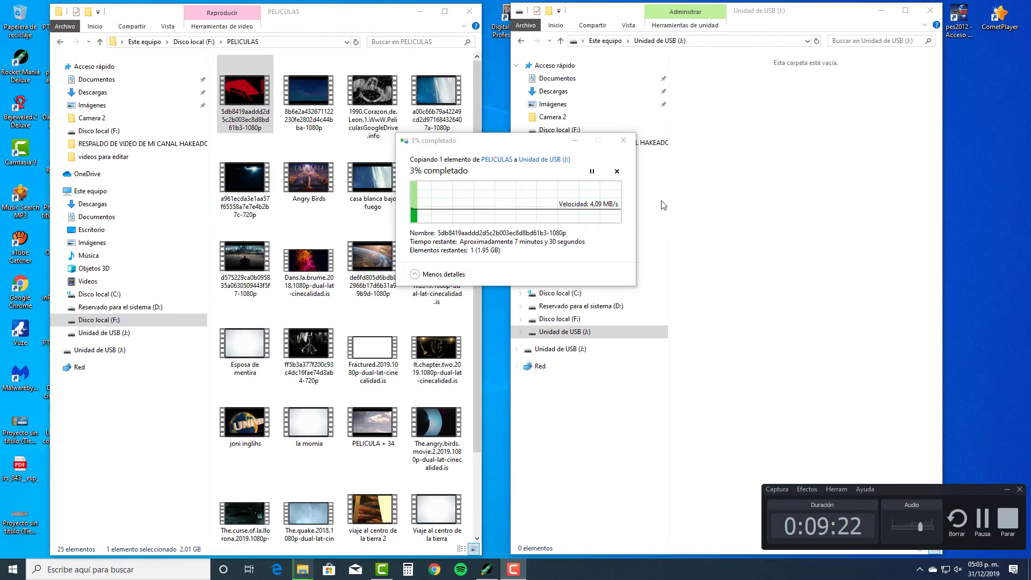
{"action": "left_click", "coordinate": [983, 521]}
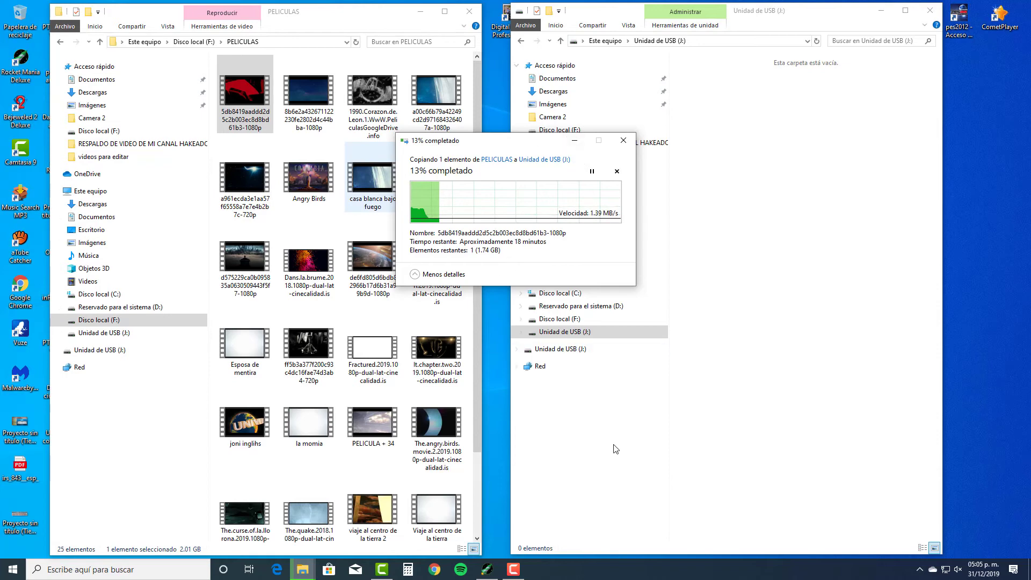
{"action": "left_click", "coordinate": [518, 570]}
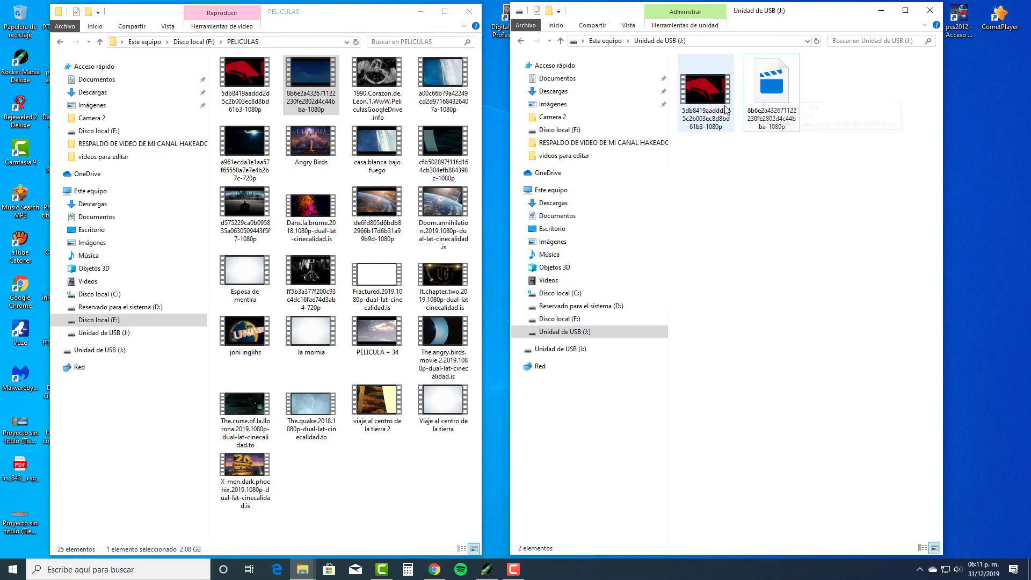
Step: Play the video 5db8419aaddd2d5c2b003ec8d8bd61b3-1080p from the USB drive, pause it, and close the player
{"action": "mouse_move", "coordinate": [707, 99]}
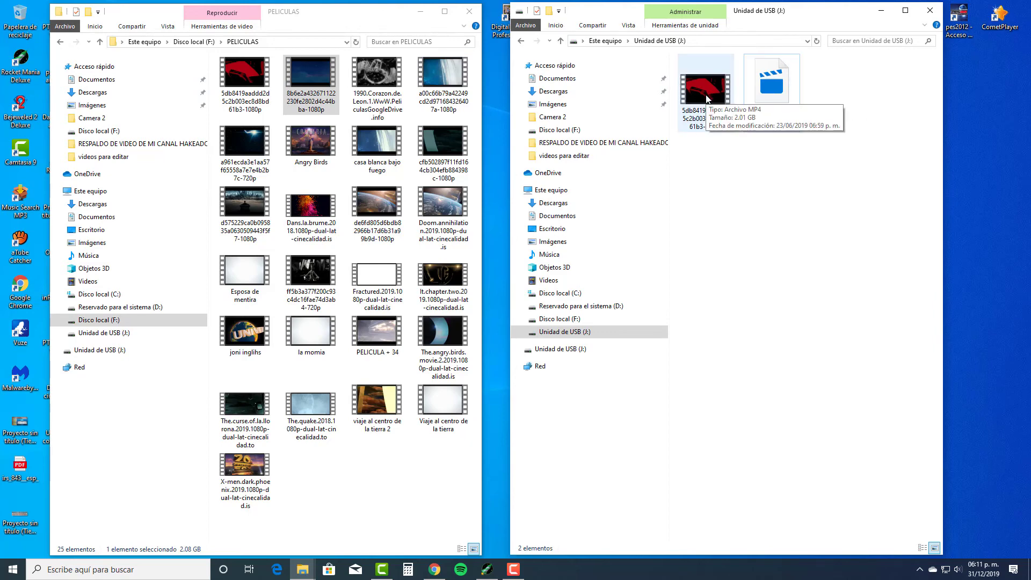
{"action": "double_click", "coordinate": [707, 97]}
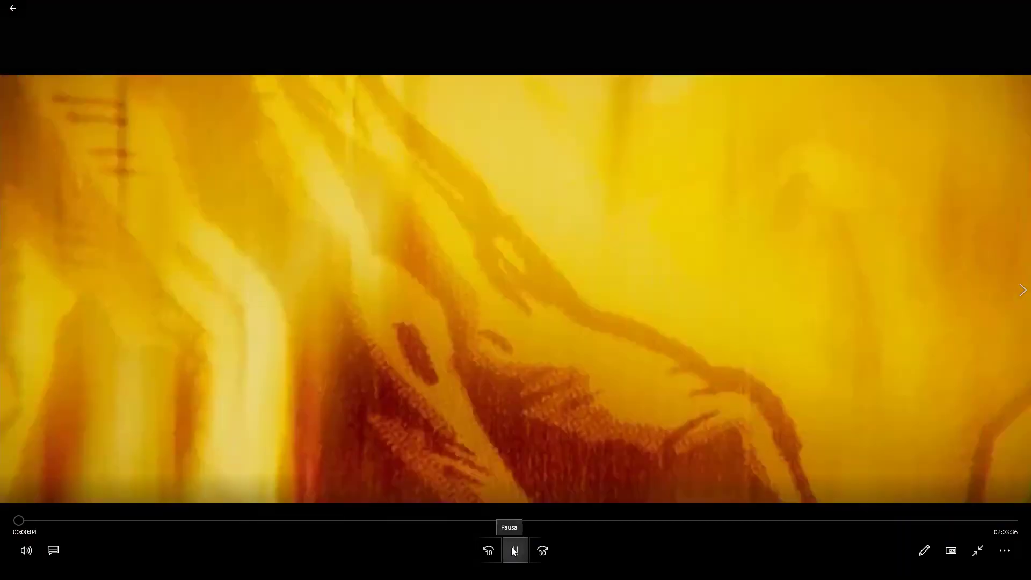
{"action": "left_click", "coordinate": [513, 551]}
{"action": "double_click", "coordinate": [700, 333]}
{"action": "left_click", "coordinate": [1018, 9]}
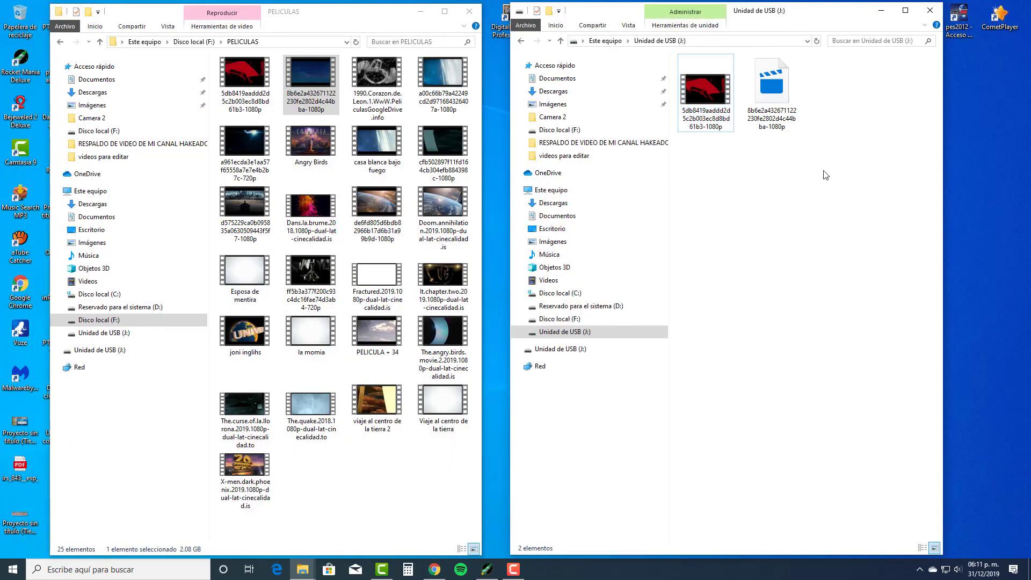
{"action": "double_click", "coordinate": [770, 87]}
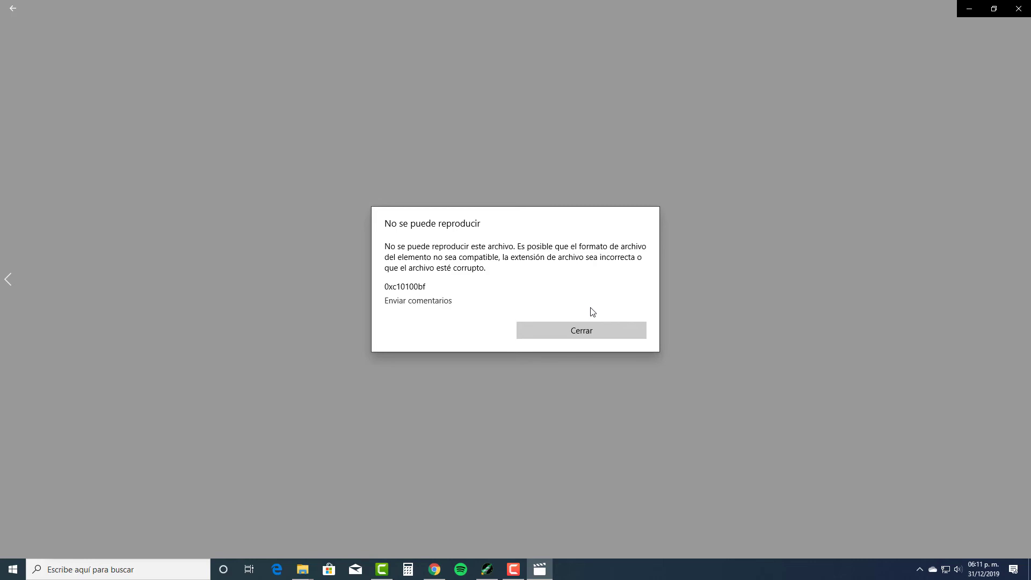
{"action": "left_click", "coordinate": [1026, 7]}
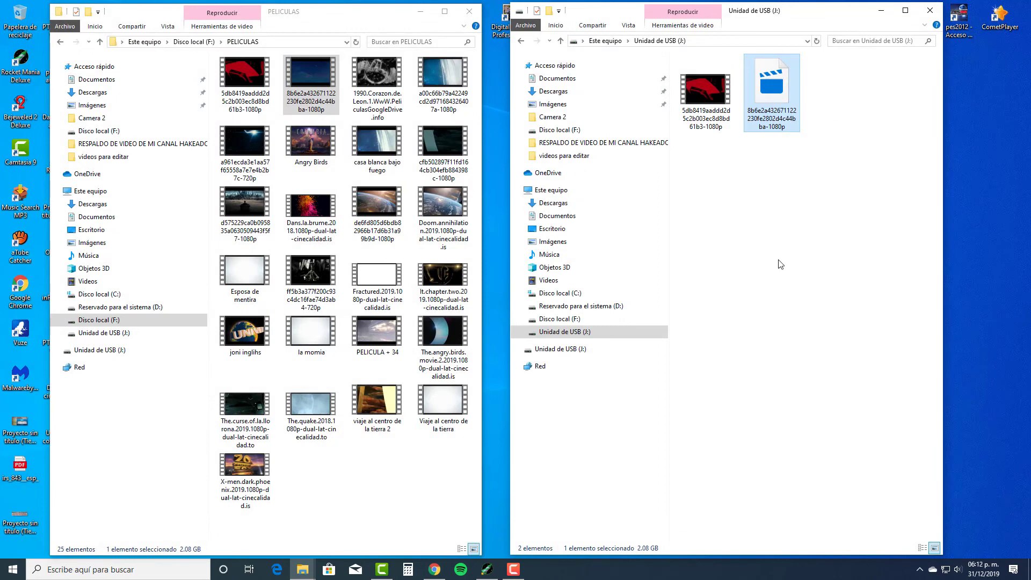
Step: View the USB drive (J:) contents in a maximized window, and close both the USB drive and PELICULAS windows
{"action": "left_click", "coordinate": [905, 11]}
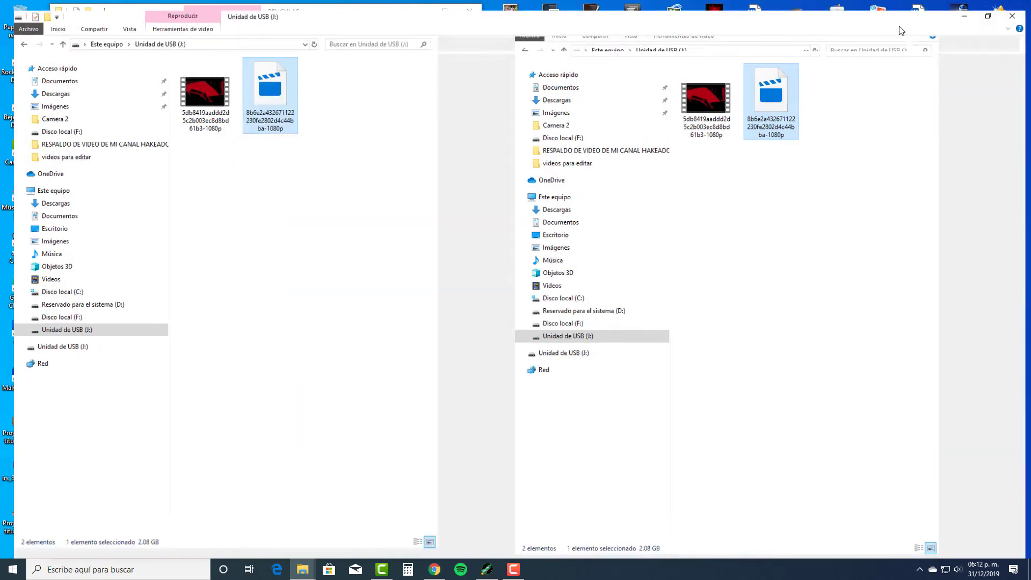
{"action": "left_click", "coordinate": [486, 293]}
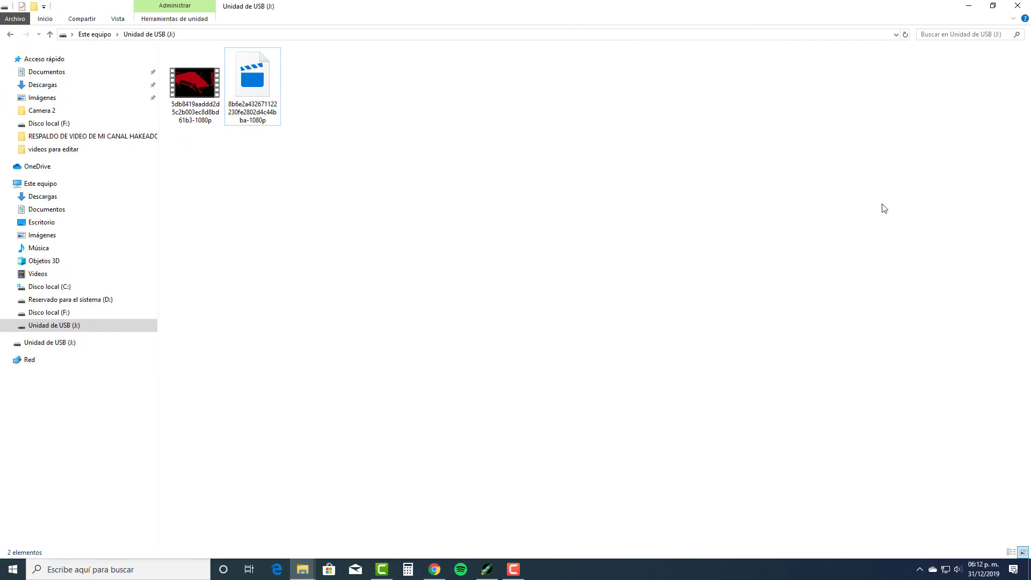
{"action": "left_click", "coordinate": [1019, 5]}
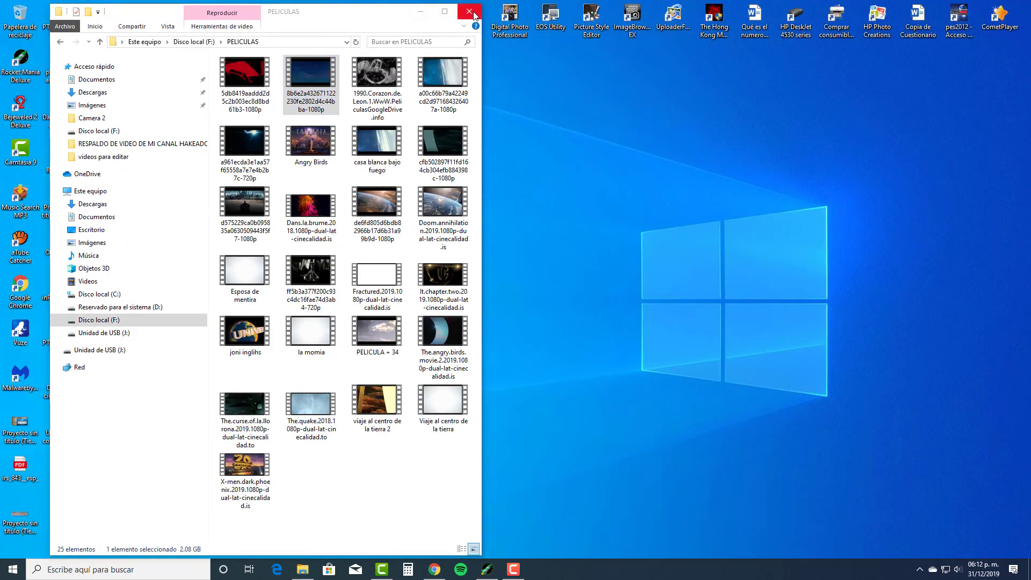
{"action": "left_click", "coordinate": [474, 14]}
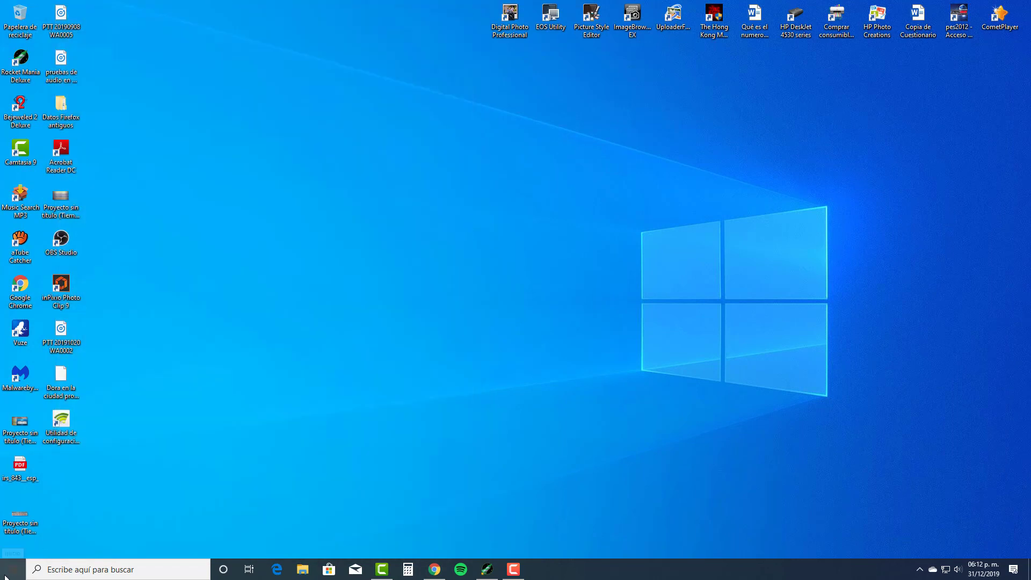
Step: Check the USB drive's (J:) free and total space in Este equipo, view the files stored on it, and close the window
{"action": "left_click", "coordinate": [5, 577]}
{"action": "left_click", "coordinate": [13, 469]}
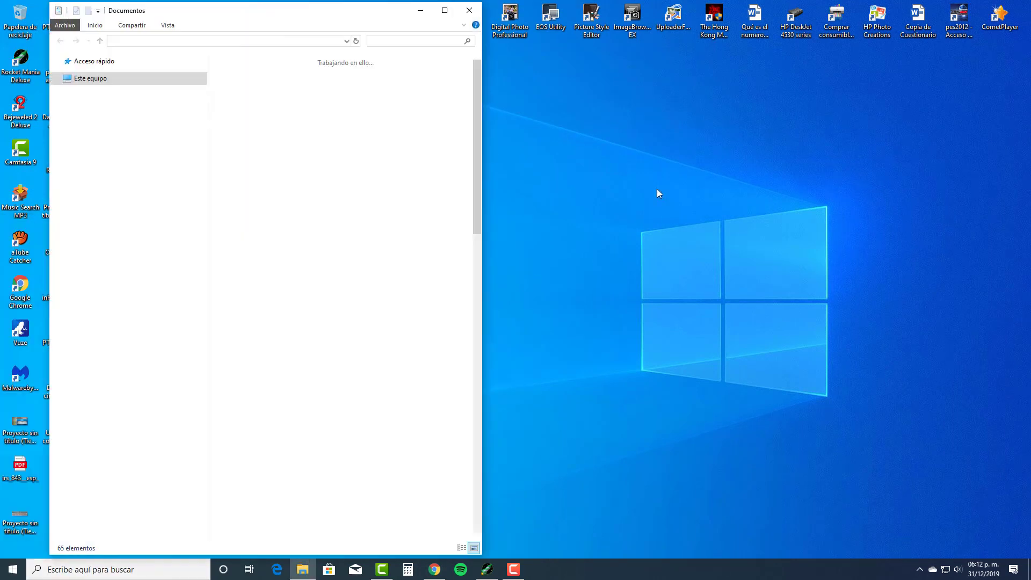
{"action": "left_click", "coordinate": [445, 10]}
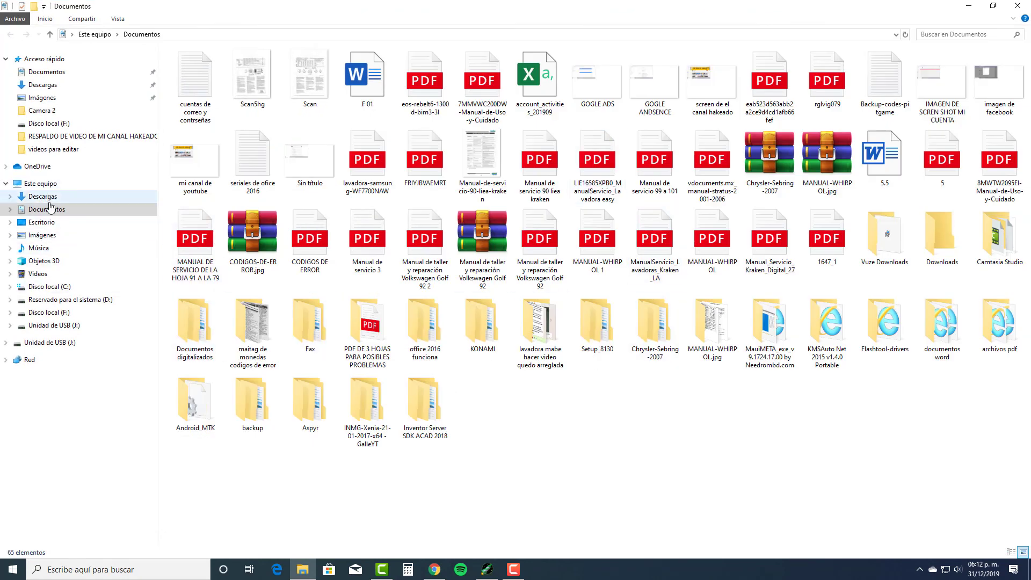
{"action": "left_click", "coordinate": [66, 184]}
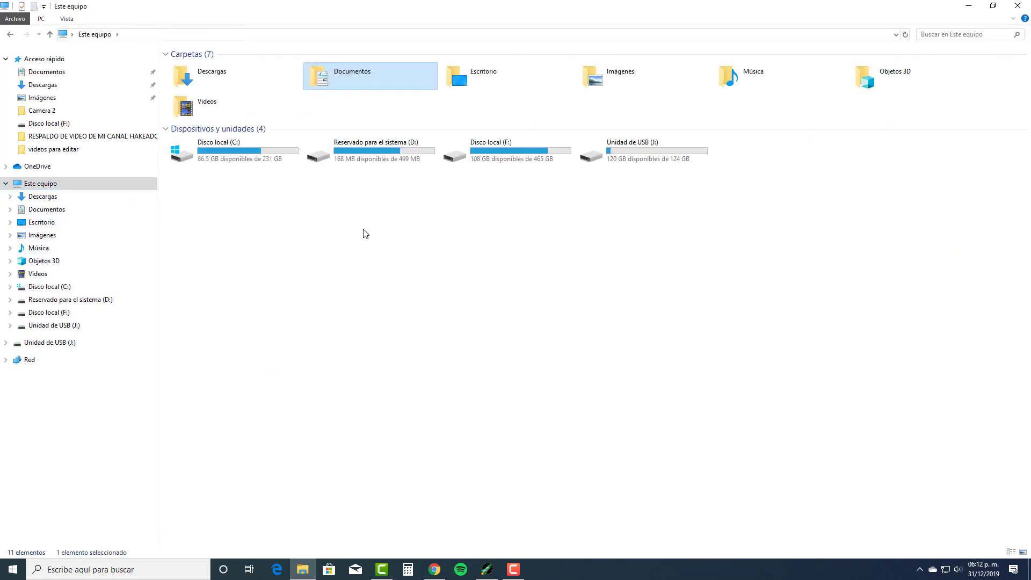
{"action": "left_click", "coordinate": [366, 233]}
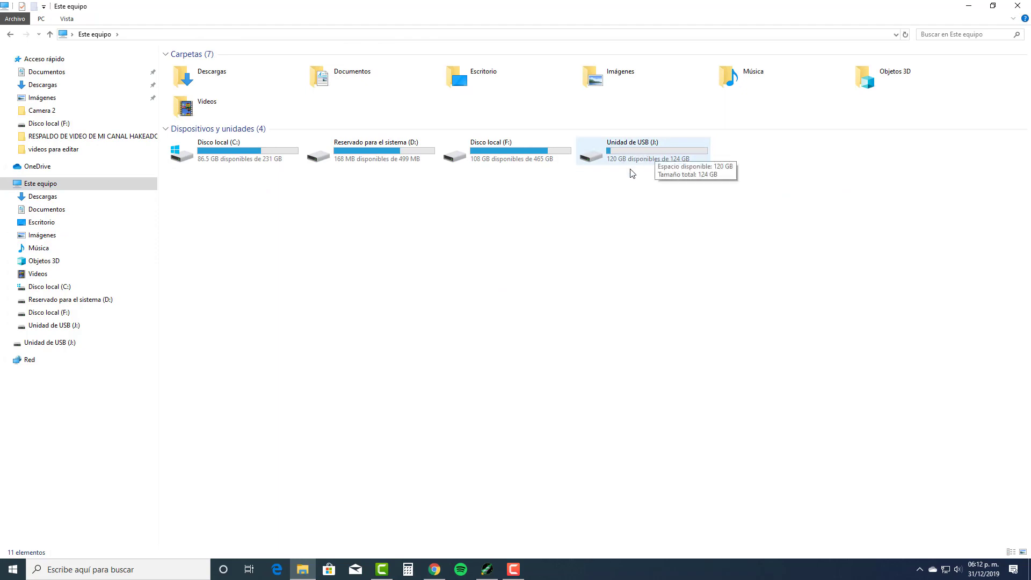
{"action": "double_click", "coordinate": [627, 148]}
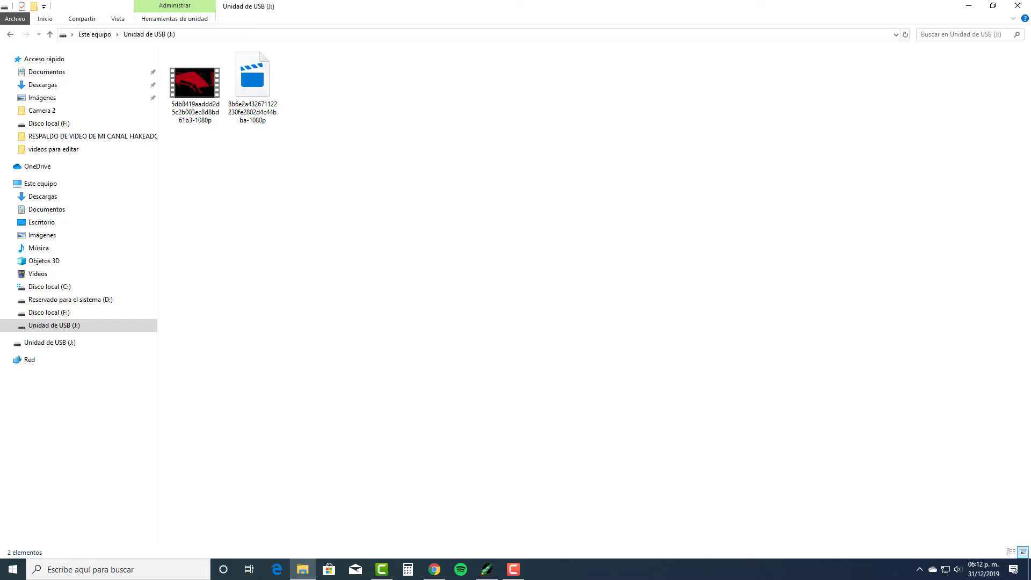
{"action": "left_click", "coordinate": [1018, 5]}
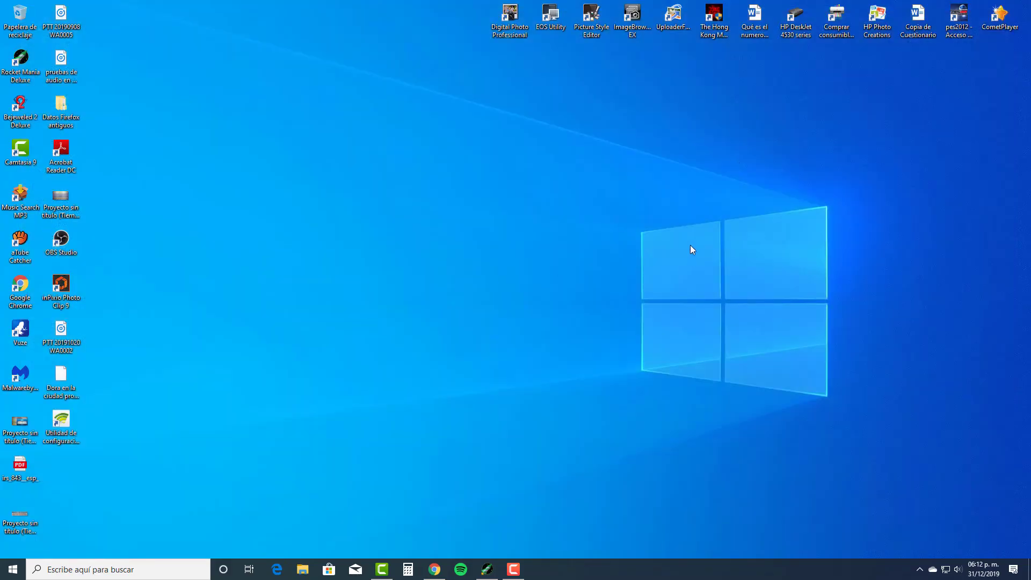